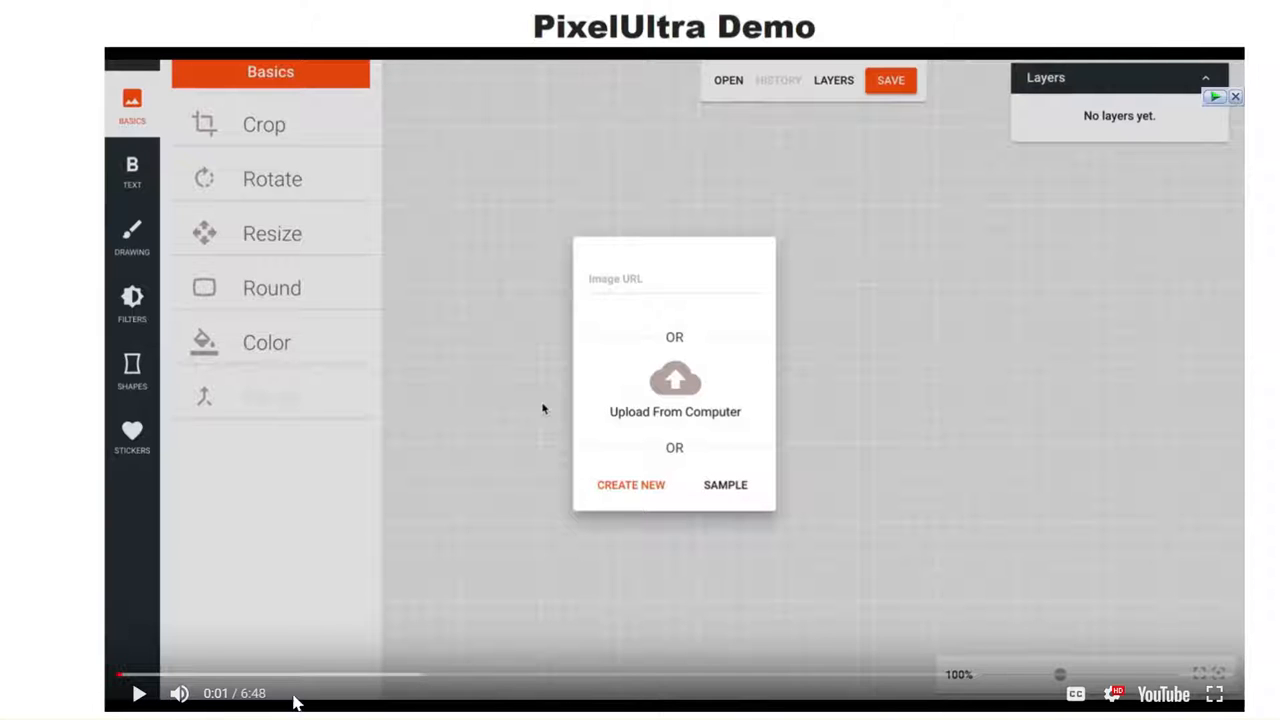
{"action": "left_click", "coordinate": [140, 697]}
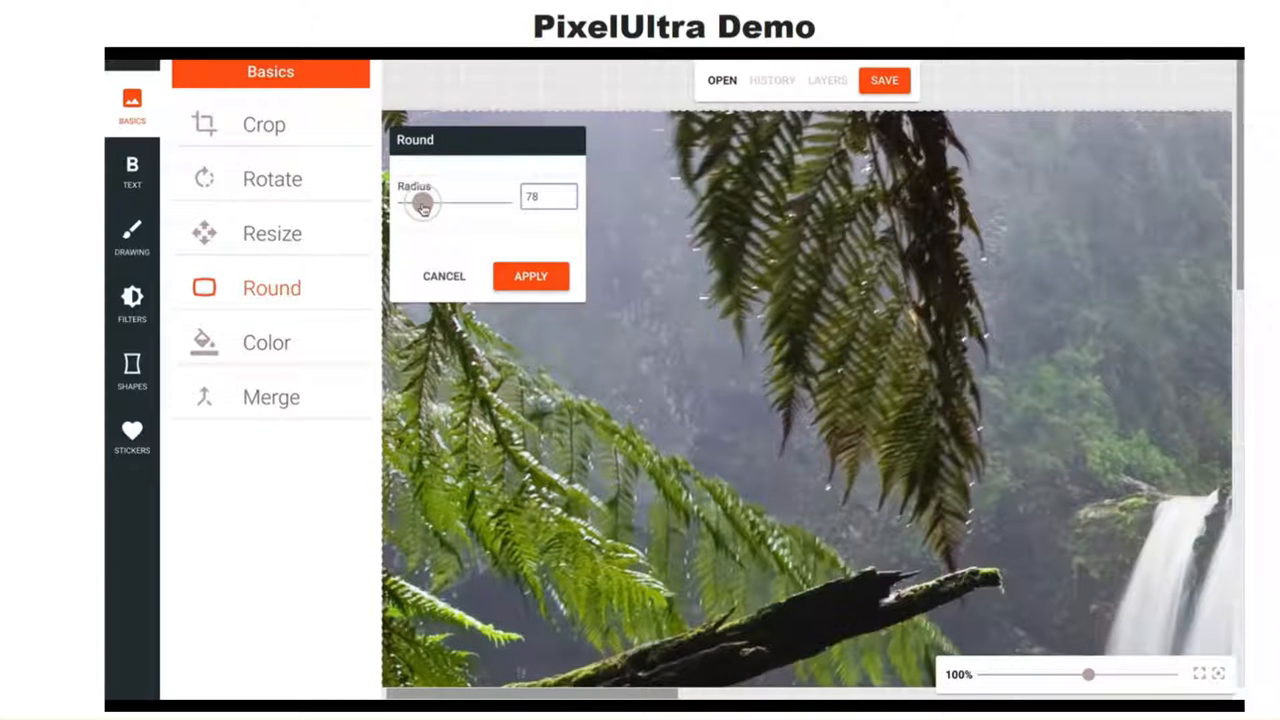
Round the waterfall image's corners with a radius of 78 and set the canvas color to red.
{"action": "left_click", "coordinate": [510, 276]}
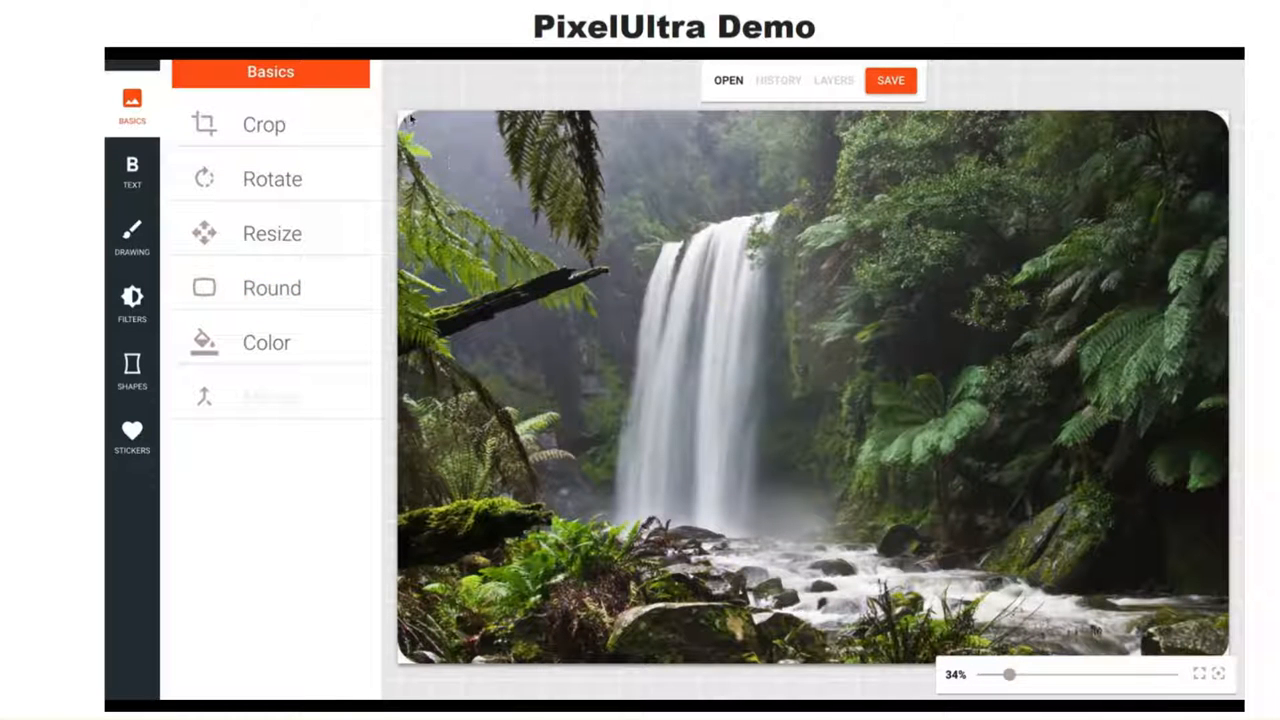
{"action": "left_click", "coordinate": [280, 343]}
{"action": "left_click", "coordinate": [487, 222]}
{"action": "left_click_drag", "start_coordinate": [487, 222], "coordinate": [521, 194]}
{"action": "left_click", "coordinate": [515, 384]}
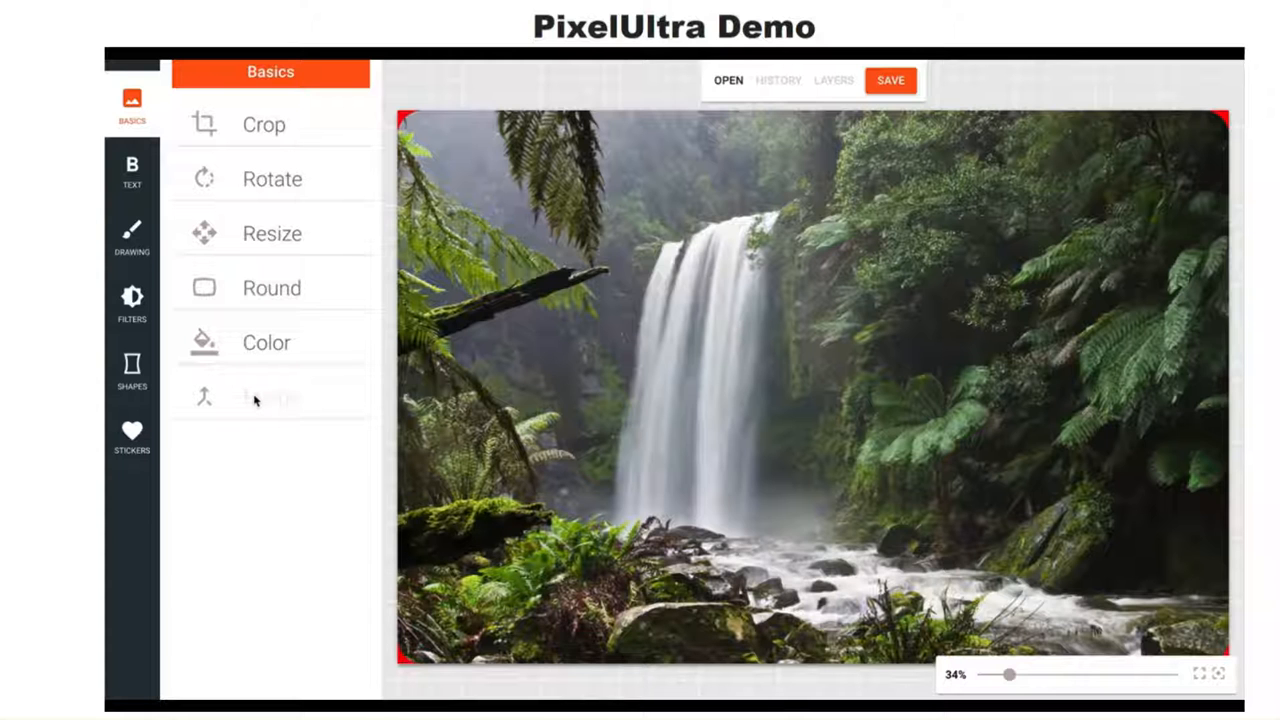
Review the list of edits in the history, then close it.
{"action": "left_click", "coordinate": [768, 88]}
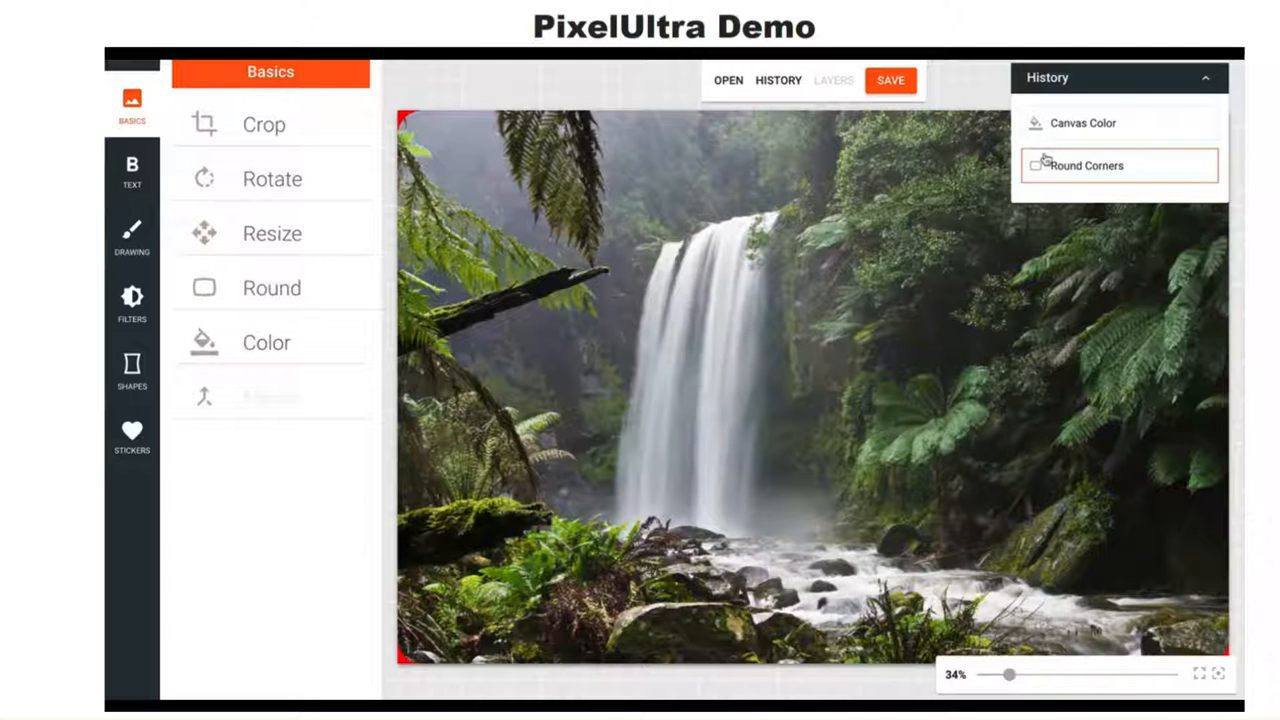
{"action": "left_click", "coordinate": [789, 81]}
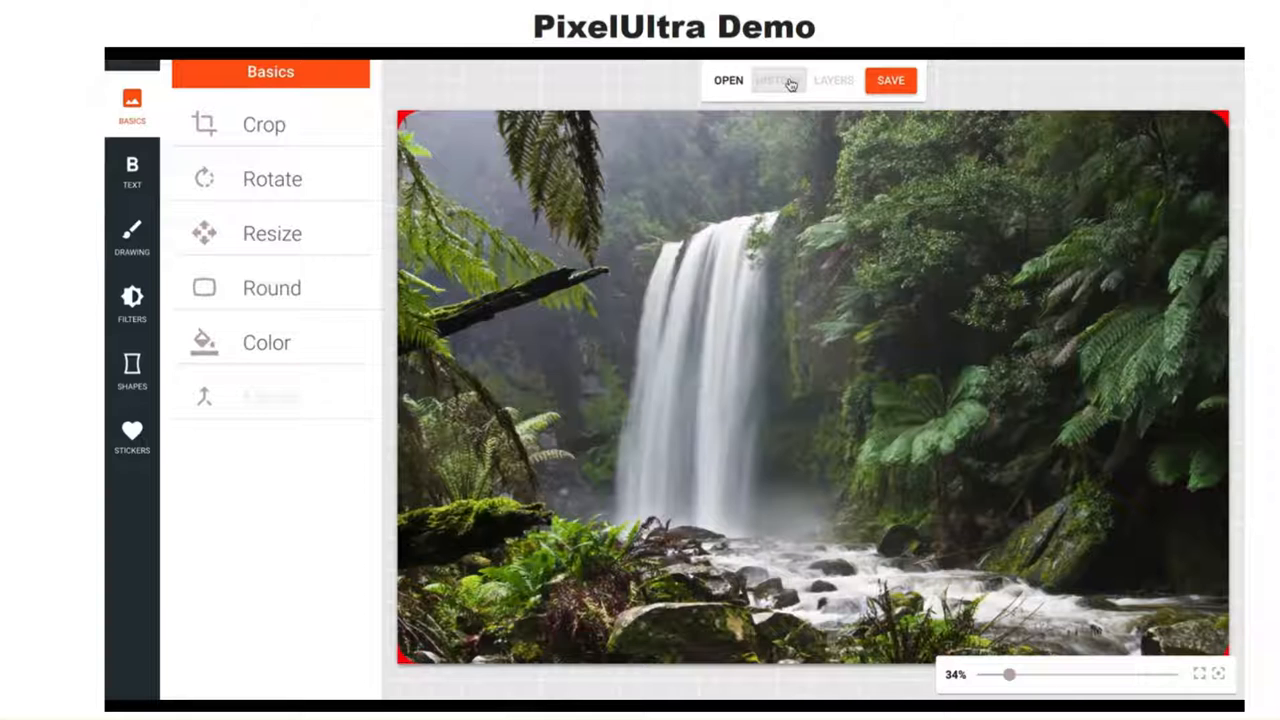
Browse the Handwriting fonts available for adding text.
{"action": "left_click", "coordinate": [134, 170]}
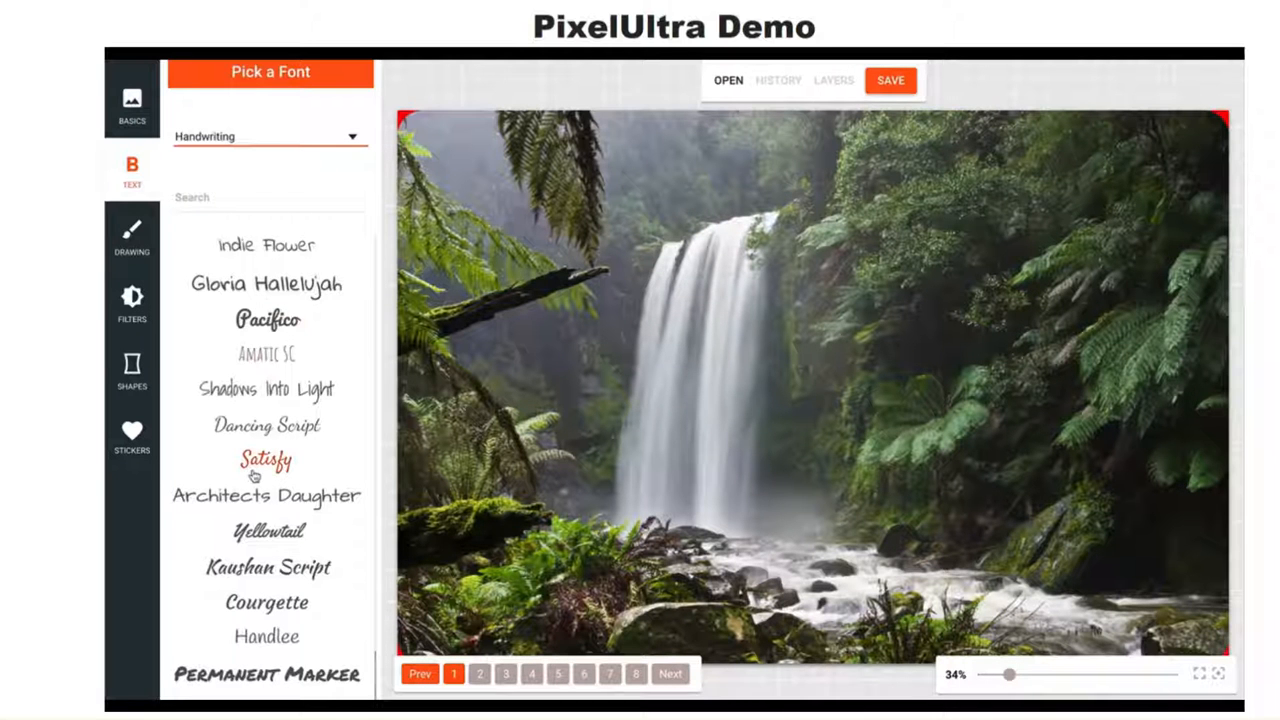
{"action": "scroll", "coordinate": [253, 474], "scroll_direction": "down", "scroll_amount": 1}
{"action": "scroll", "coordinate": [253, 474], "scroll_direction": "down", "scroll_amount": 3}
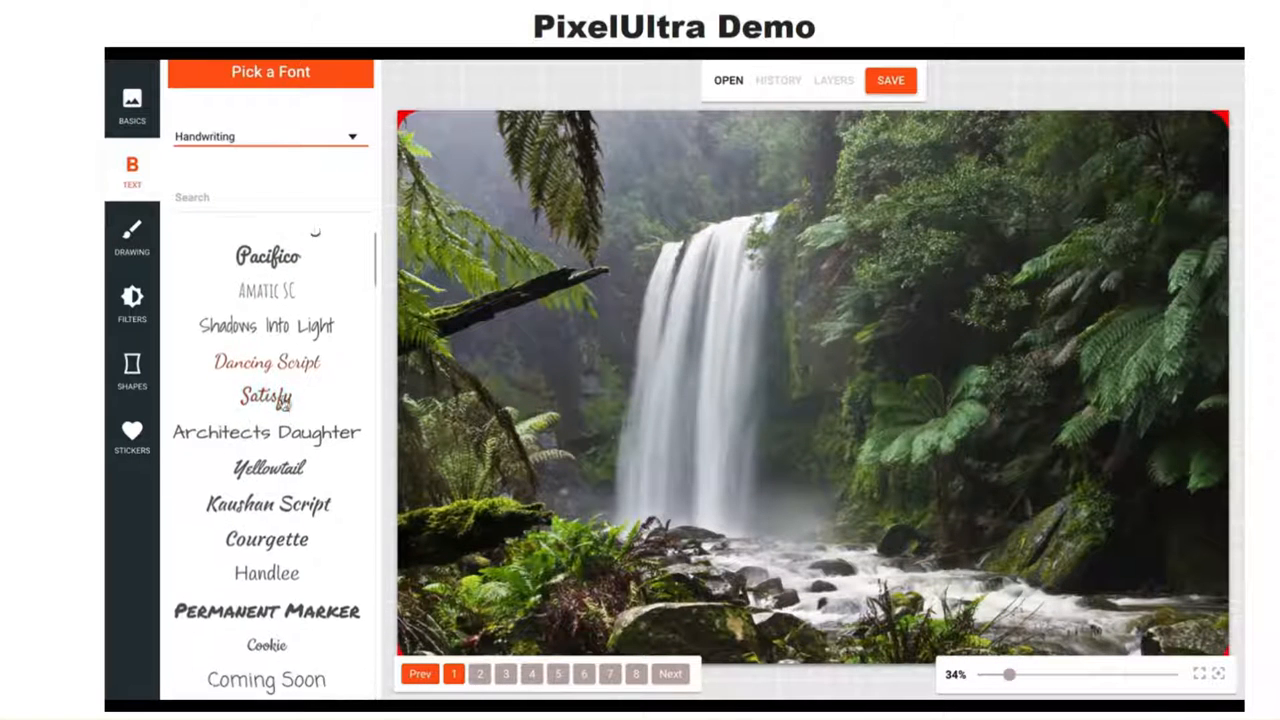
{"action": "scroll", "coordinate": [245, 410], "scroll_direction": "up", "scroll_amount": 3}
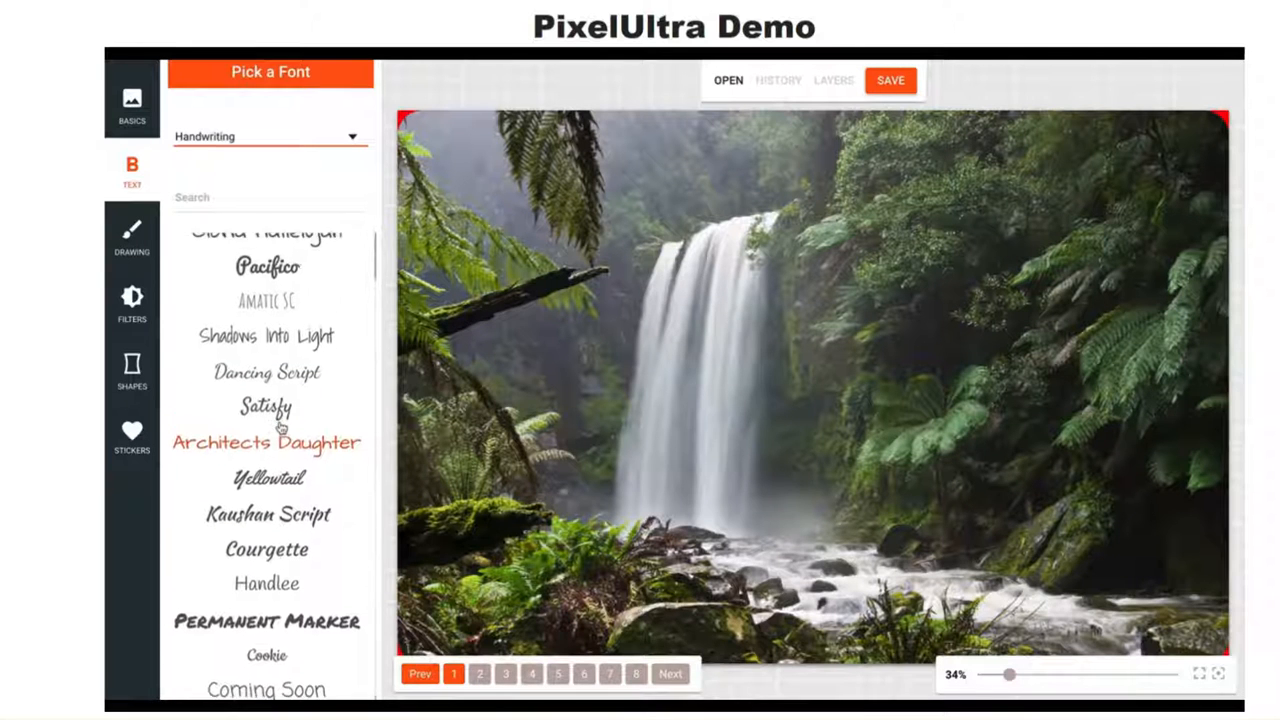
Switch the font category to Display and browse its fonts on pages 1 to 6.
{"action": "left_click", "coordinate": [352, 138]}
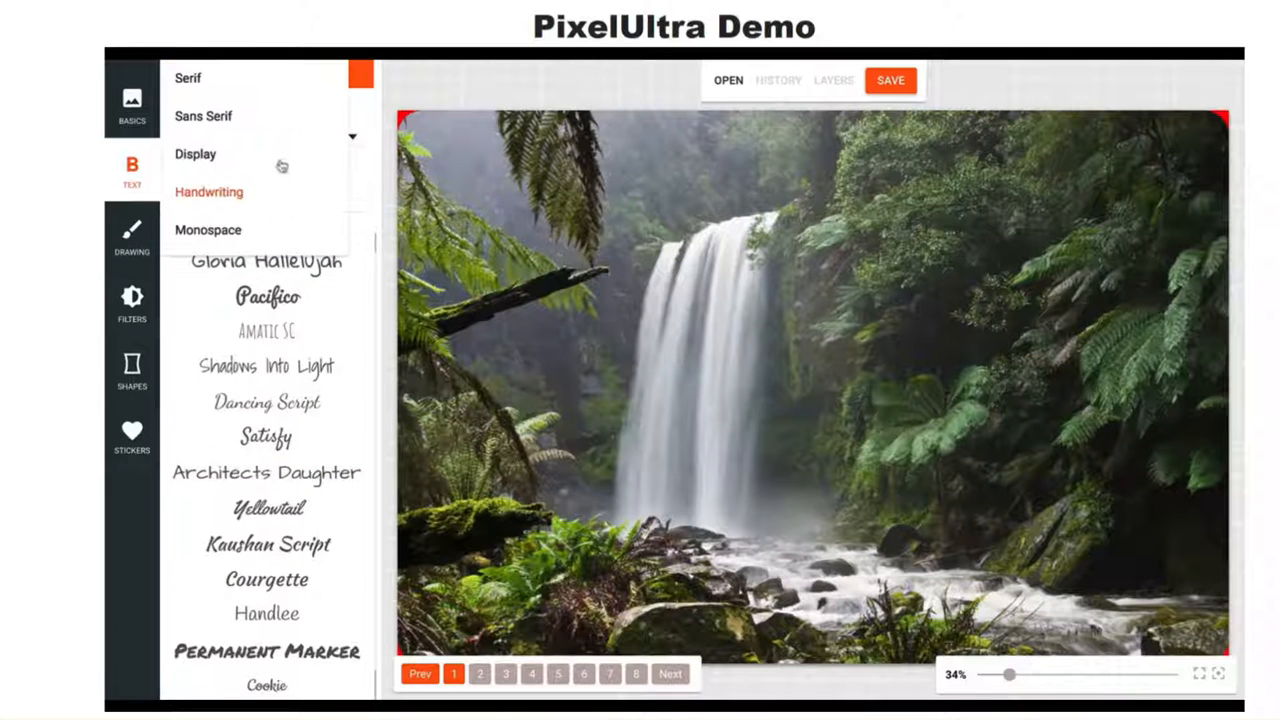
{"action": "left_click", "coordinate": [217, 160]}
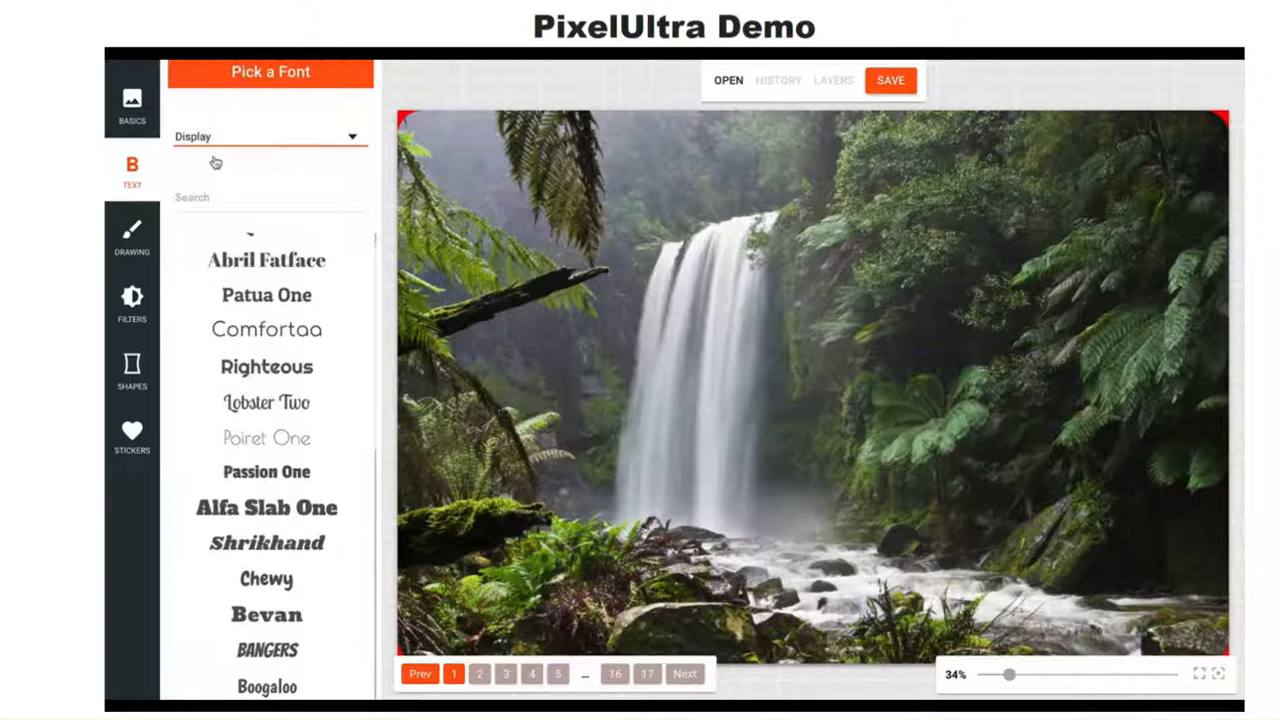
{"action": "scroll", "coordinate": [255, 440], "scroll_direction": "down", "scroll_amount": 2}
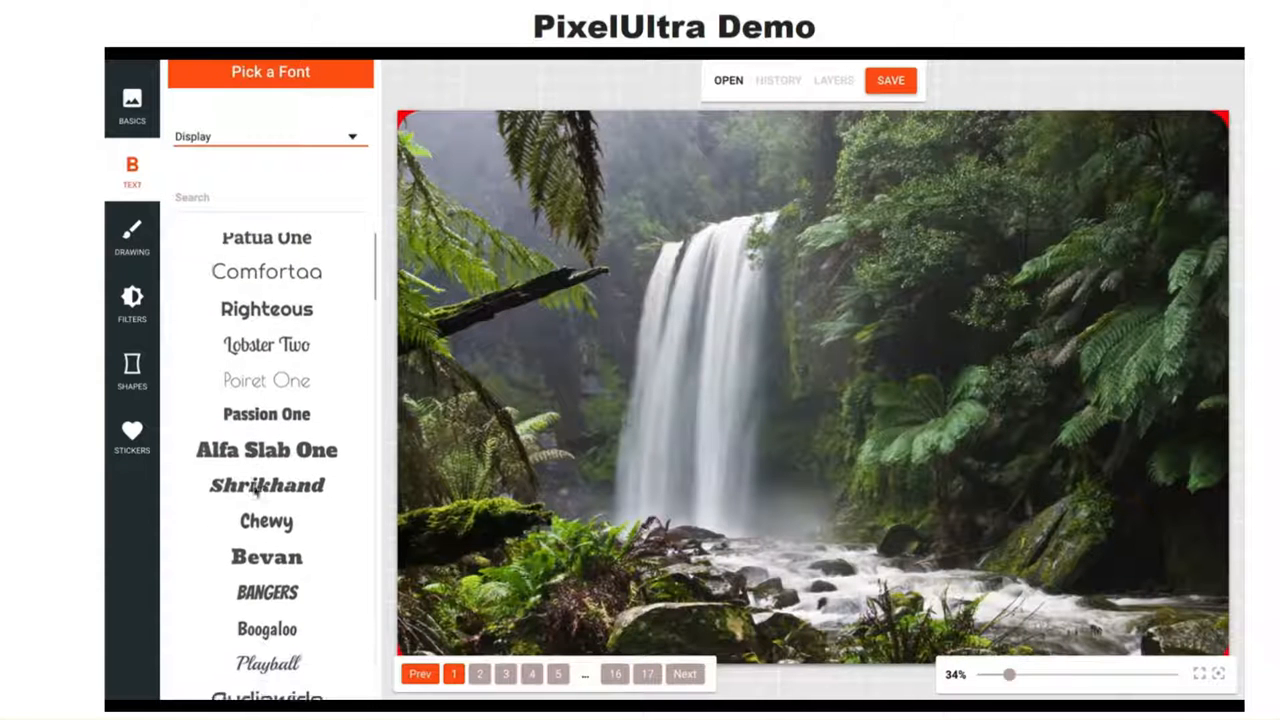
{"action": "scroll", "coordinate": [255, 490], "scroll_direction": "up", "scroll_amount": 1}
{"action": "scroll", "coordinate": [255, 490], "scroll_direction": "down", "scroll_amount": 1}
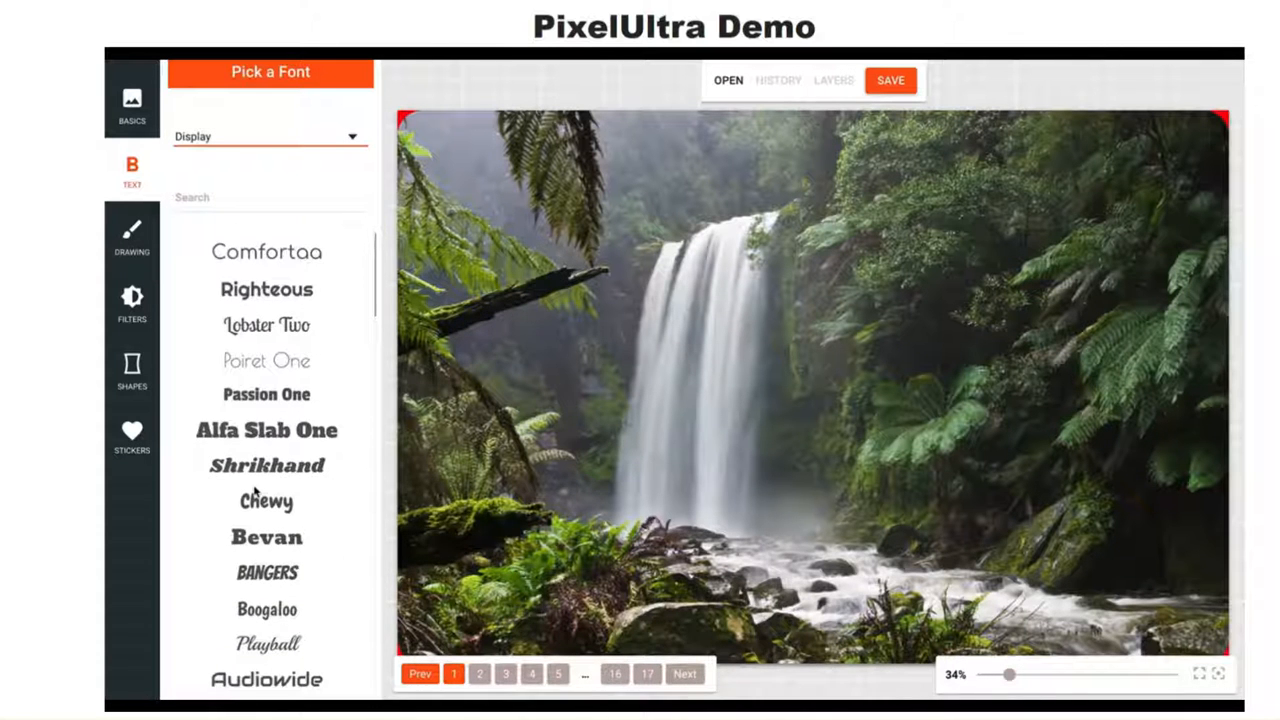
{"action": "scroll", "coordinate": [255, 490], "scroll_direction": "up", "scroll_amount": 1}
{"action": "scroll", "coordinate": [255, 490], "scroll_direction": "down", "scroll_amount": 1}
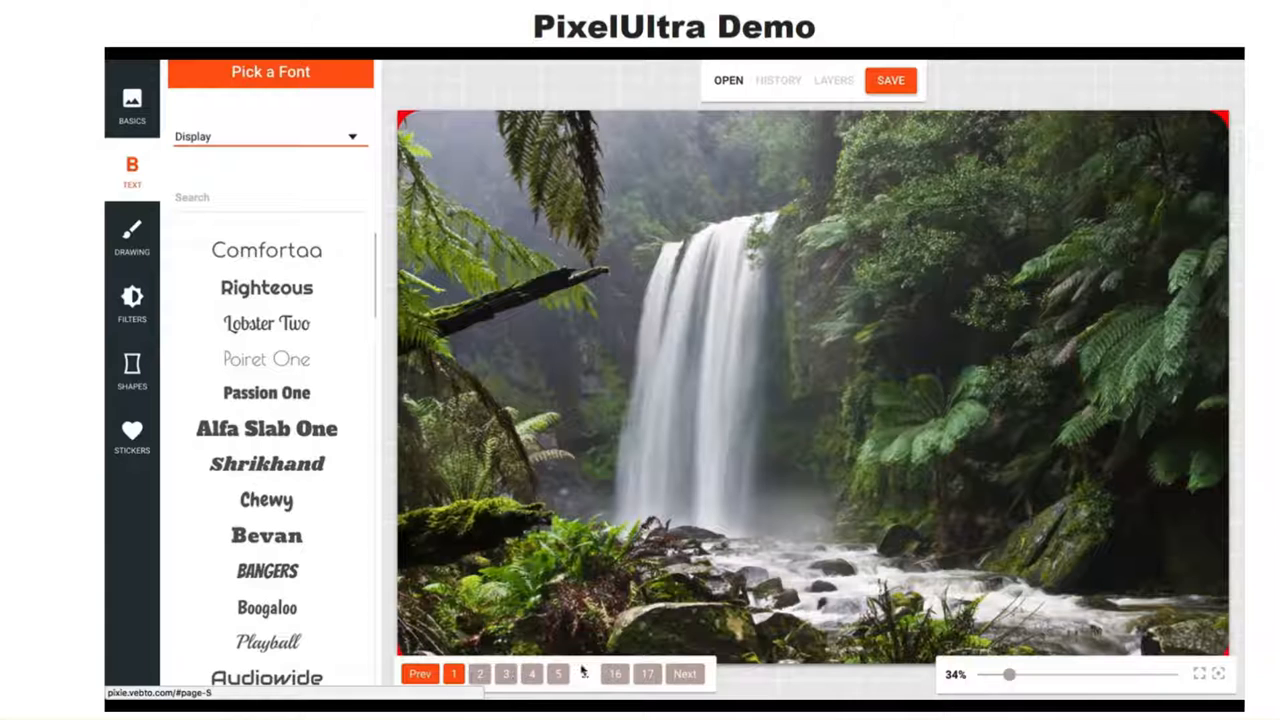
{"action": "left_click", "coordinate": [478, 675]}
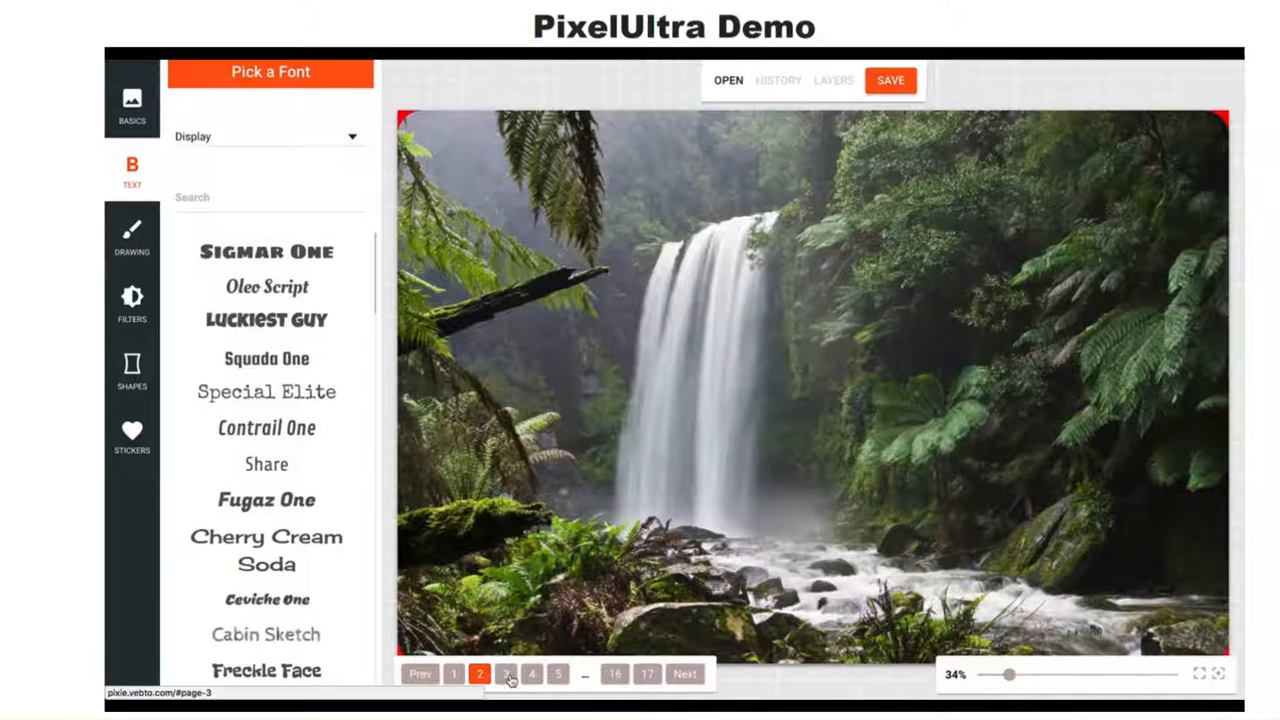
{"action": "left_click", "coordinate": [506, 674]}
{"action": "left_click", "coordinate": [530, 675]}
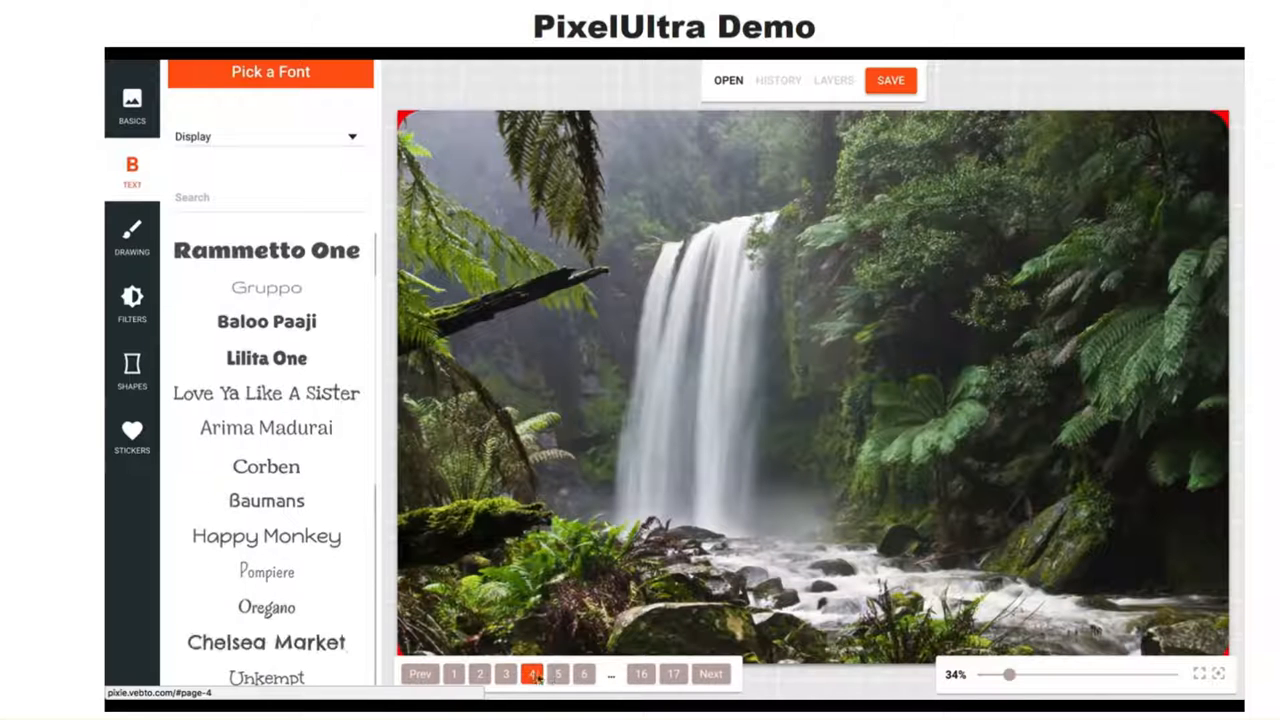
{"action": "left_click", "coordinate": [557, 675]}
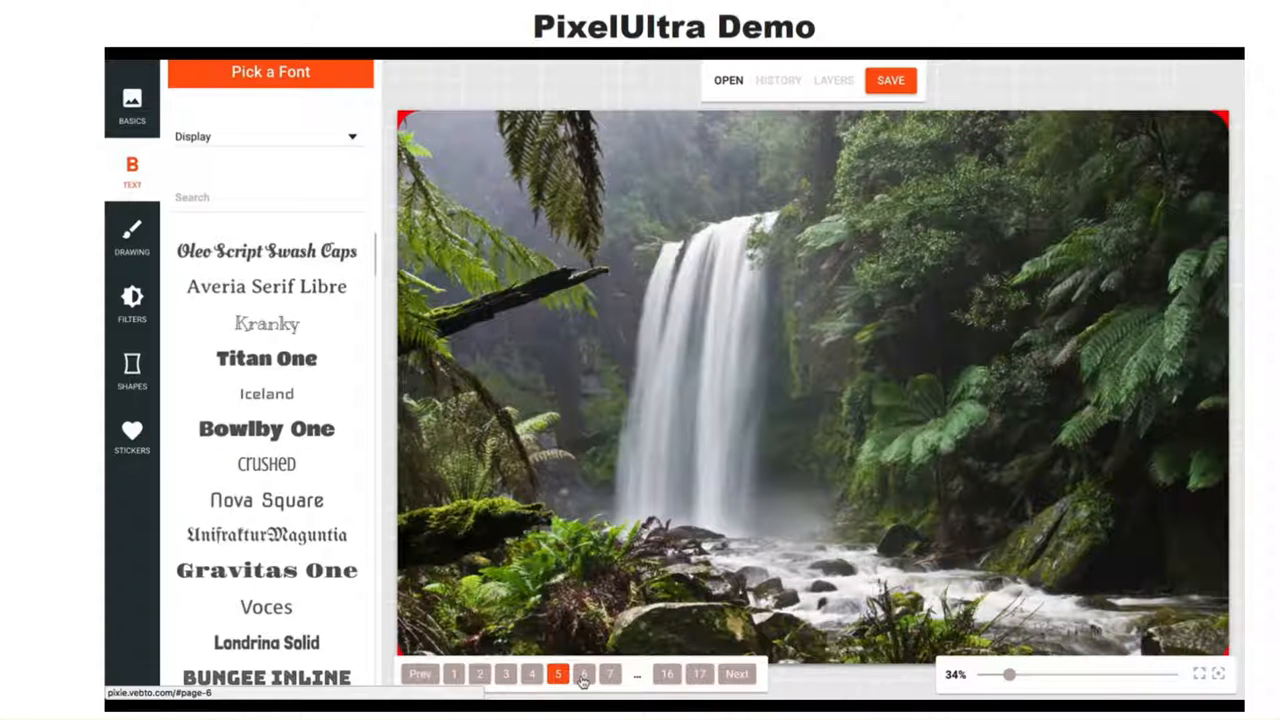
{"action": "left_click", "coordinate": [584, 675]}
Filter the fonts to Handwriting, search for "pac", and add a text object in the Pacifico font.
{"action": "left_click", "coordinate": [352, 137]}
{"action": "left_click", "coordinate": [236, 194]}
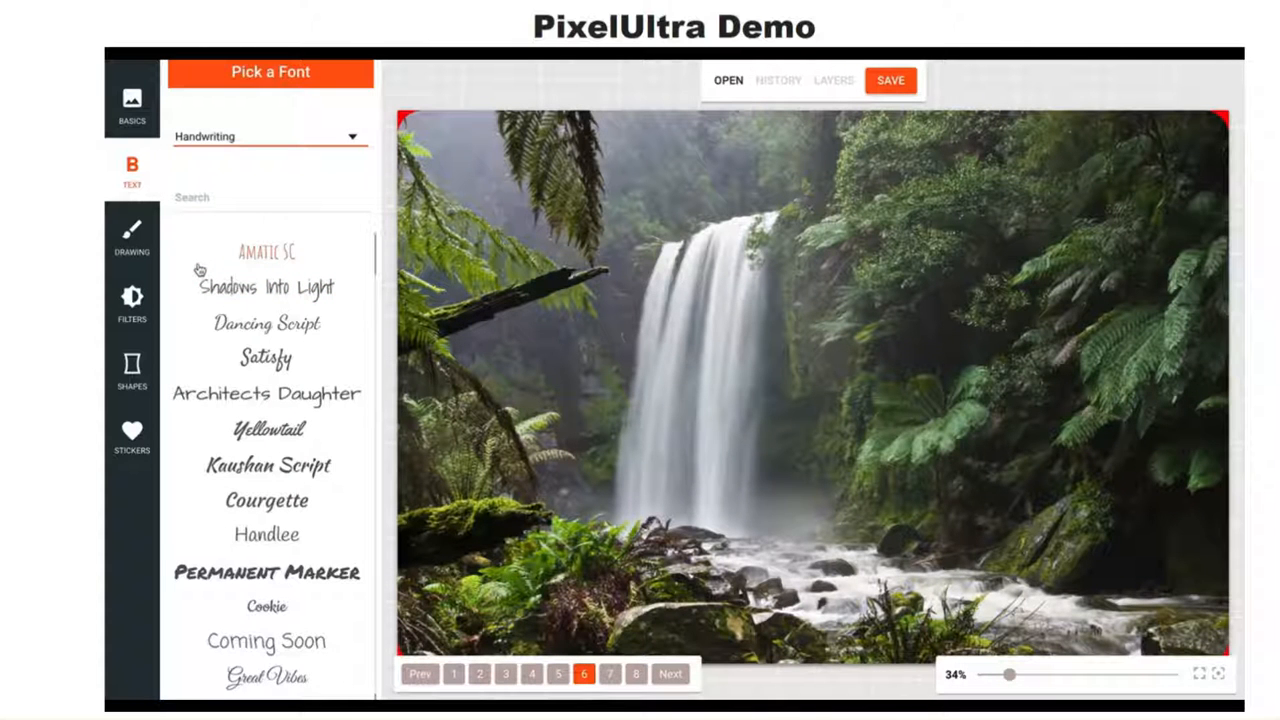
{"action": "left_click", "coordinate": [203, 197]}
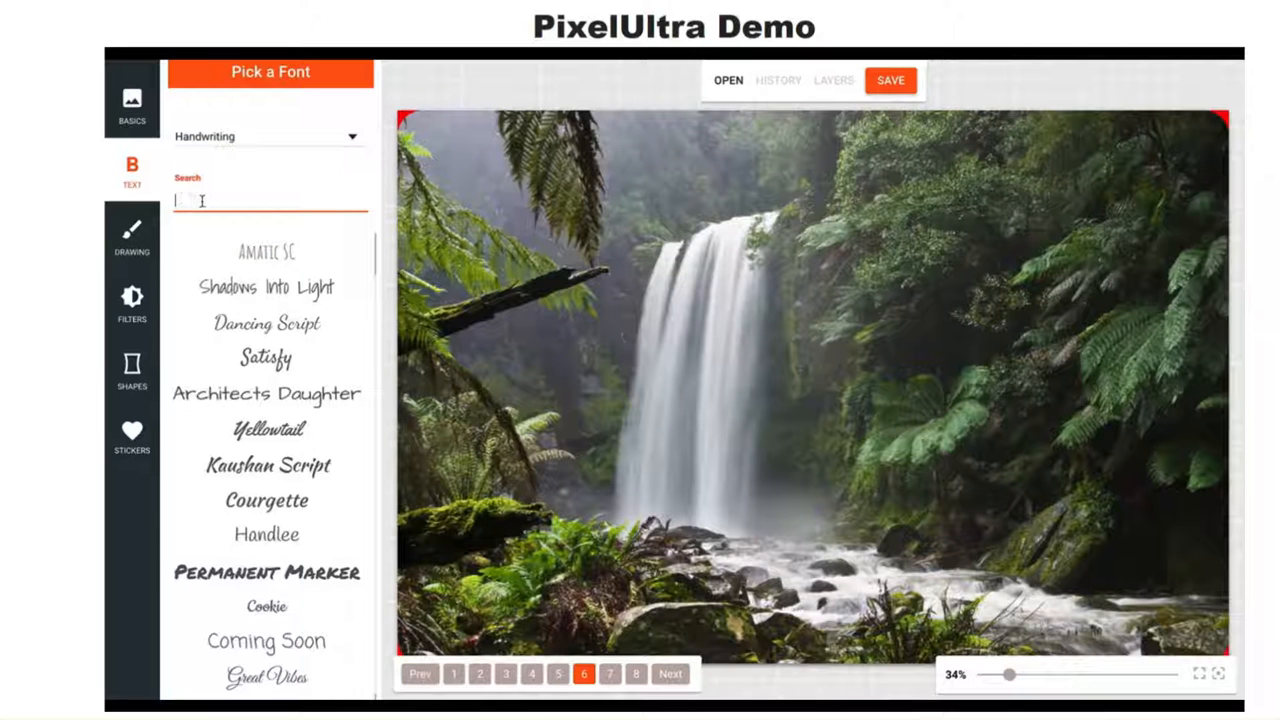
{"action": "type", "text": "pac"}
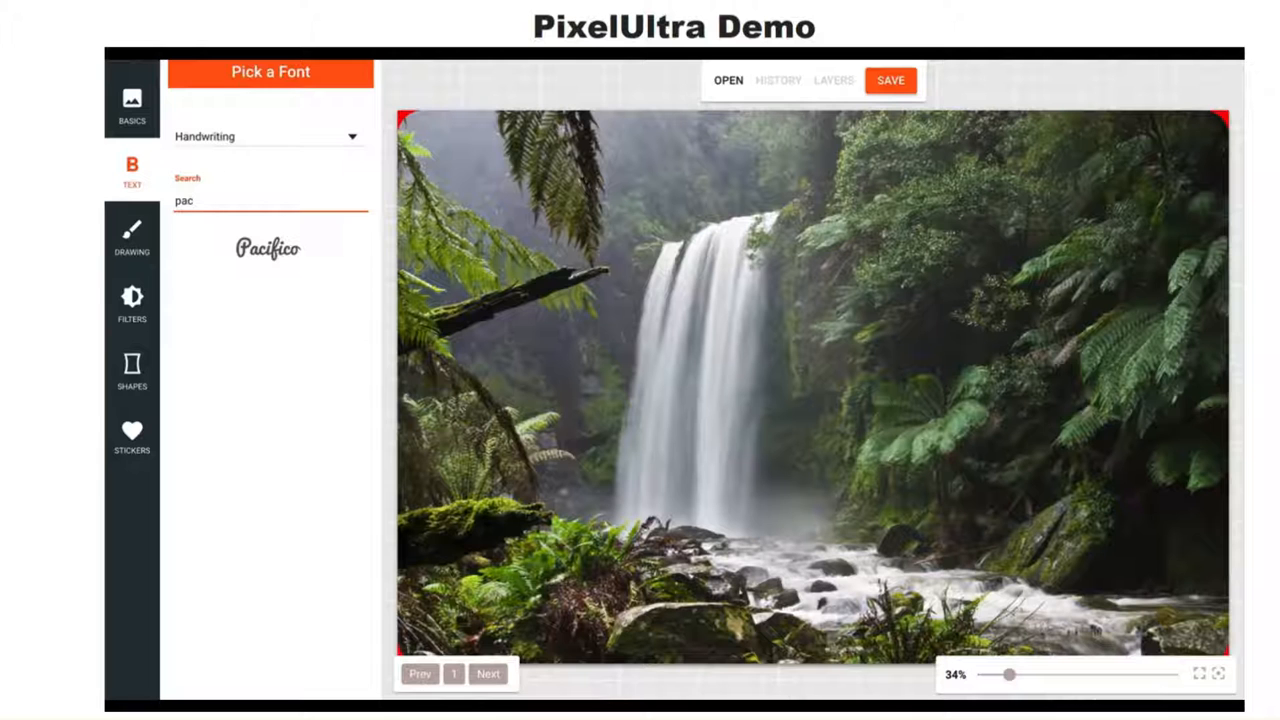
{"action": "left_click", "coordinate": [264, 250]}
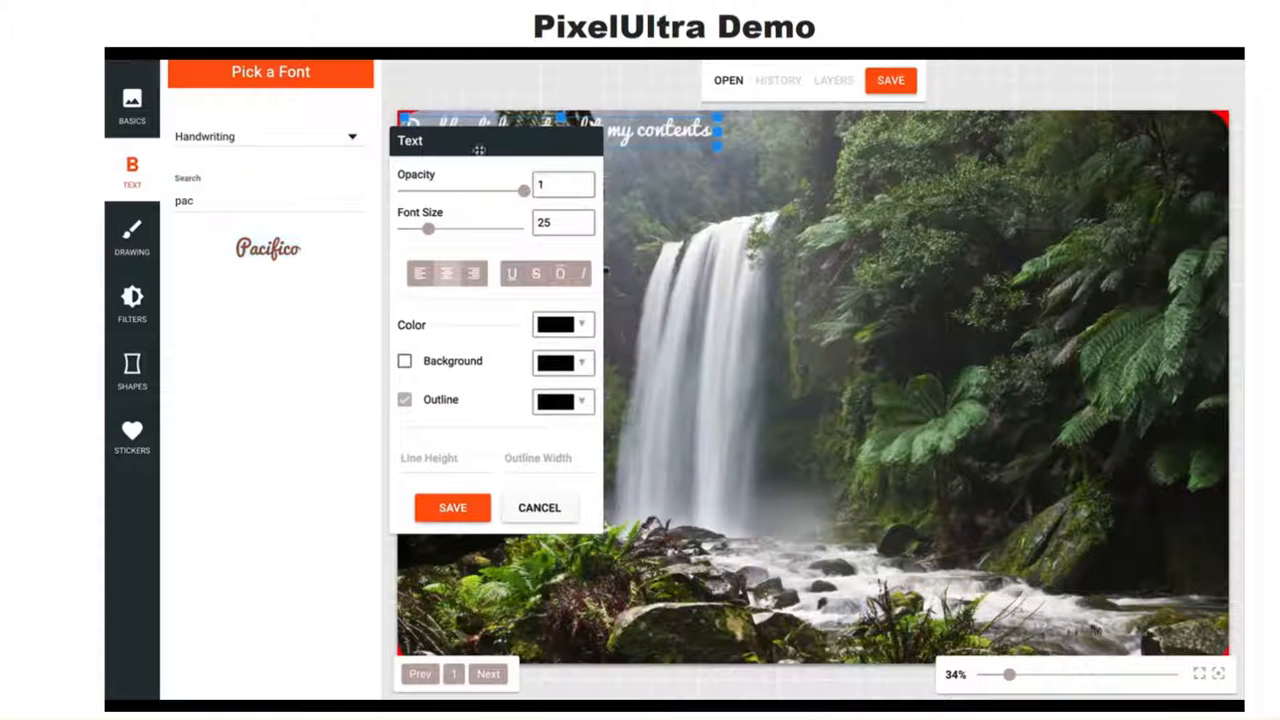
Move the new text down to the top of the waterfall and replace its contents with "My Headline".
{"action": "left_click_drag", "start_coordinate": [475, 147], "coordinate": [1089, 114]}
{"action": "left_click_drag", "start_coordinate": [618, 130], "coordinate": [668, 225]}
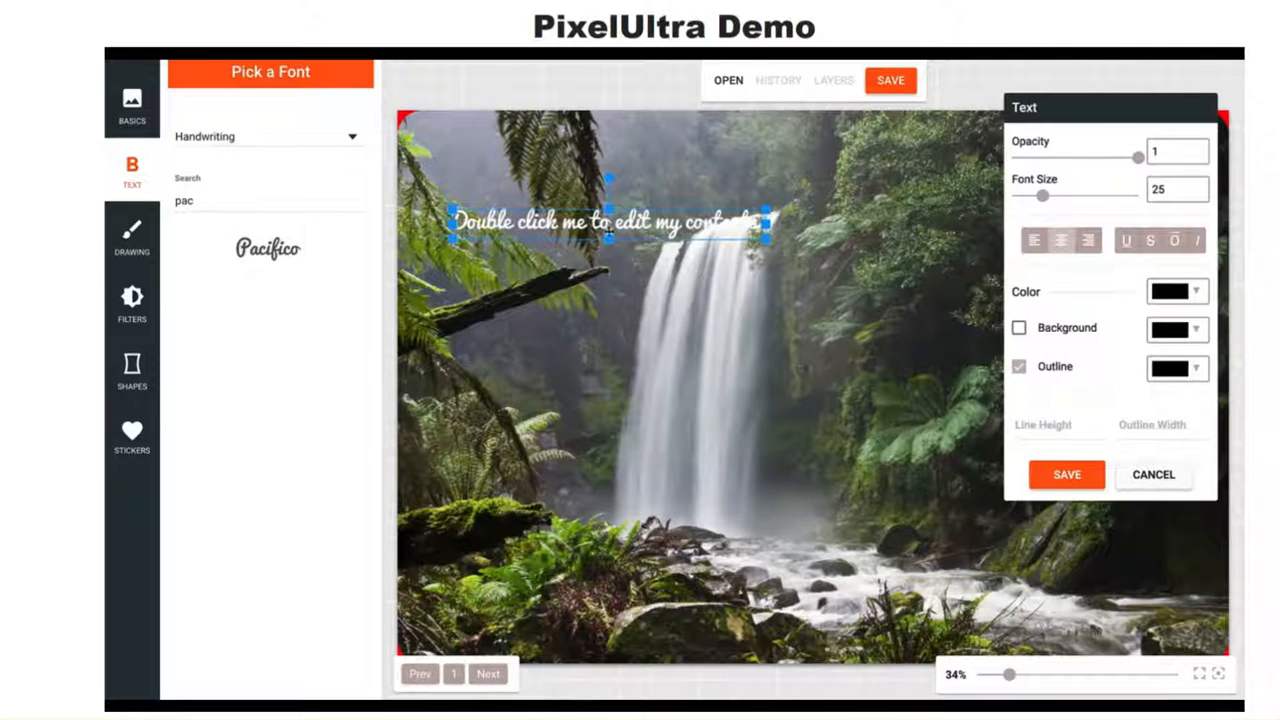
{"action": "double_click", "coordinate": [641, 222]}
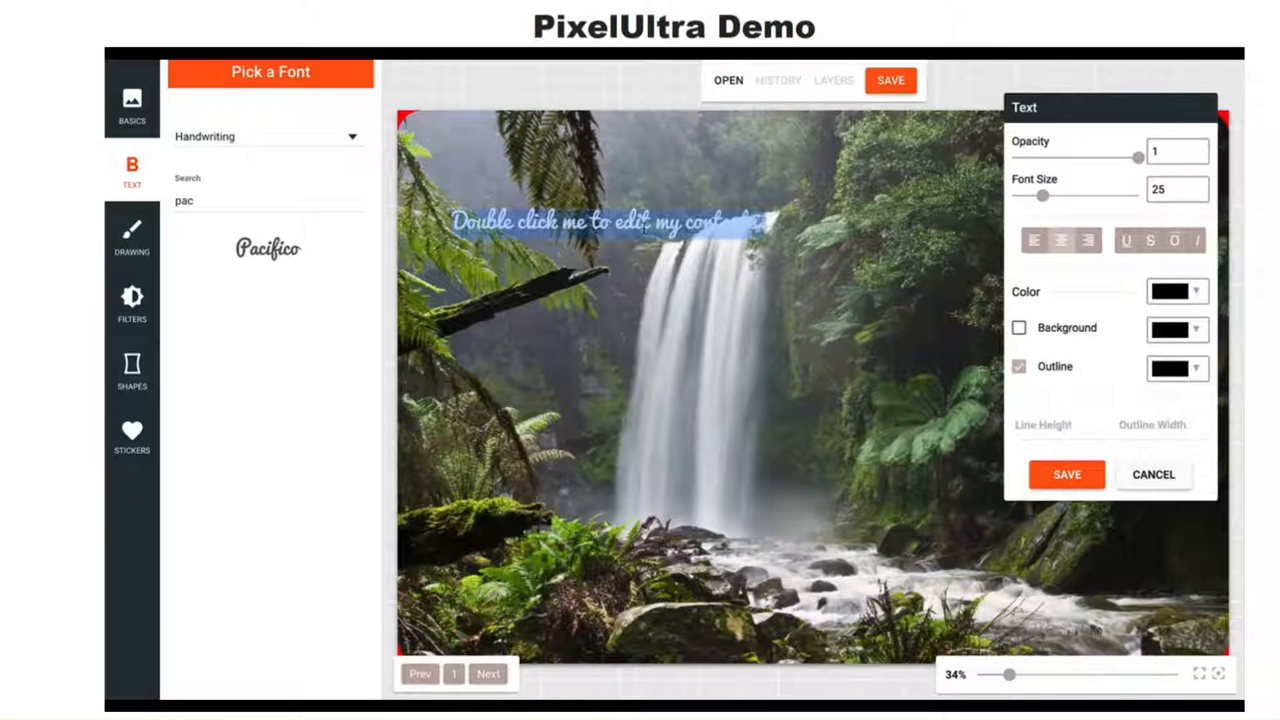
{"action": "type", "text": "My Headline"}
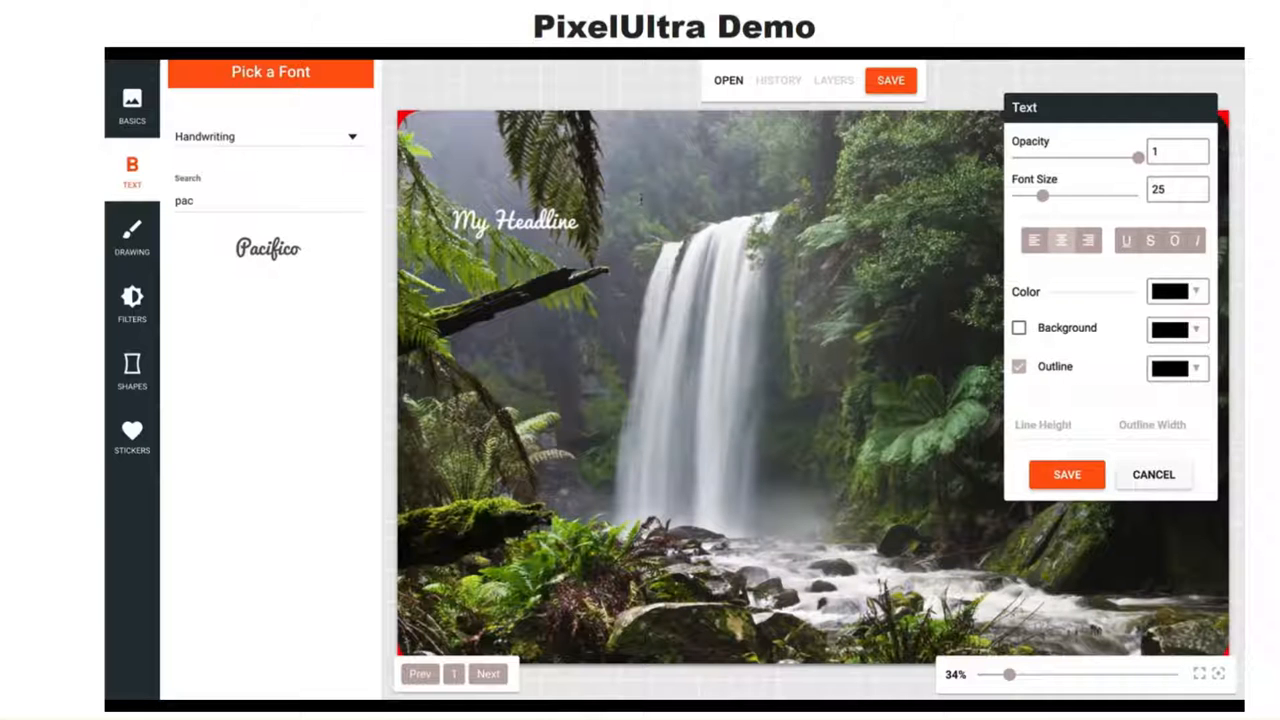
Set the headline's font size to 100, move it toward the image's upper-left corner, and save the text.
{"action": "key", "text": "ctrl+a"}
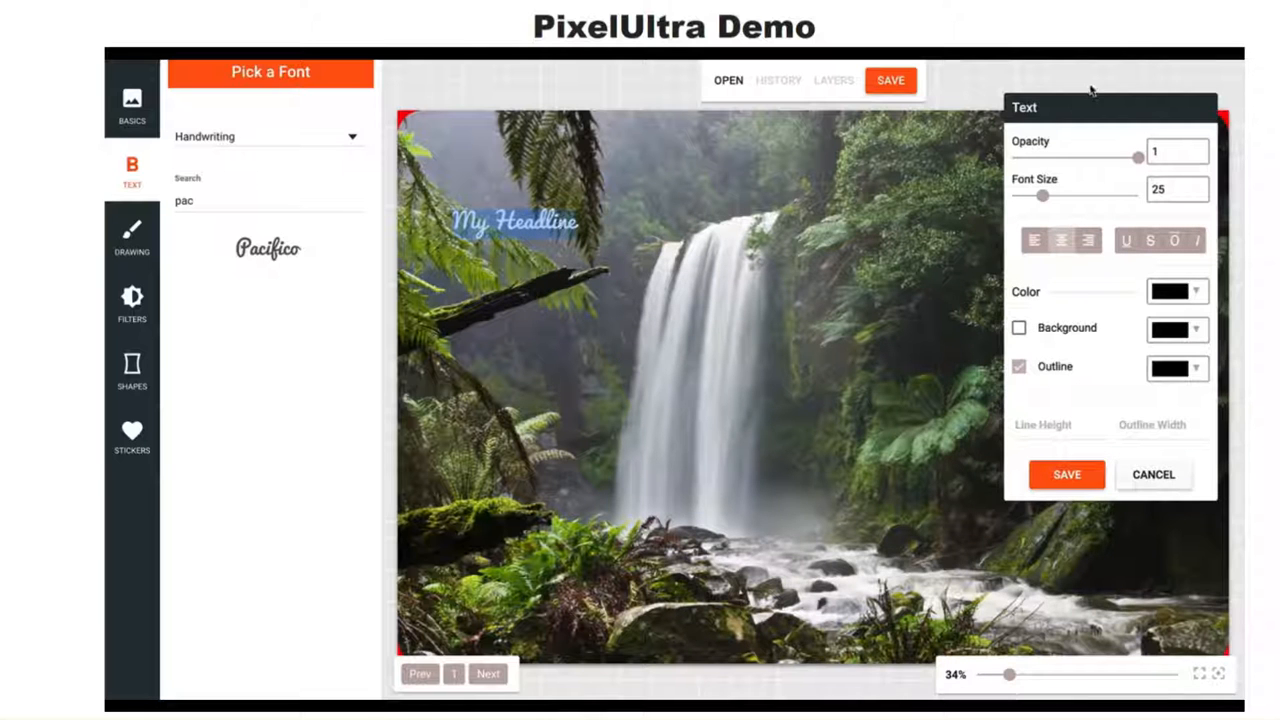
{"action": "left_click_drag", "start_coordinate": [1097, 101], "coordinate": [1057, 114]}
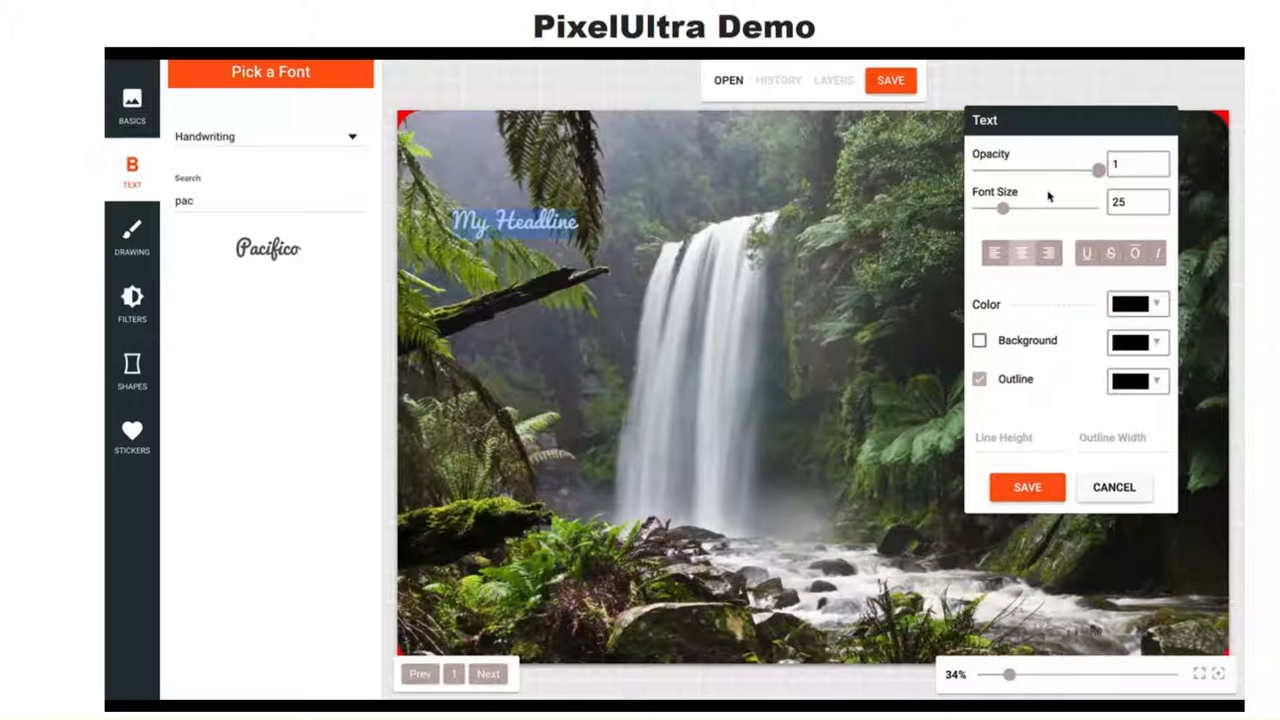
{"action": "left_click_drag", "start_coordinate": [1003, 208], "coordinate": [1116, 206]}
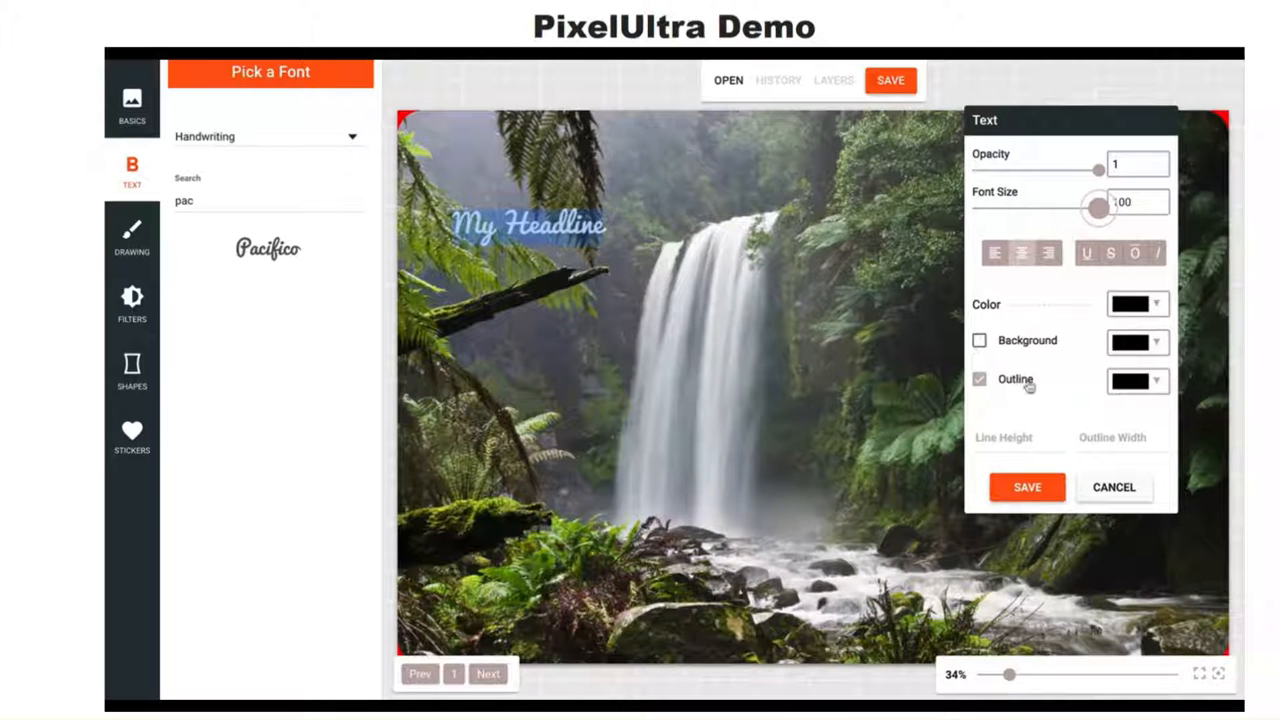
{"action": "left_click", "coordinate": [980, 385]}
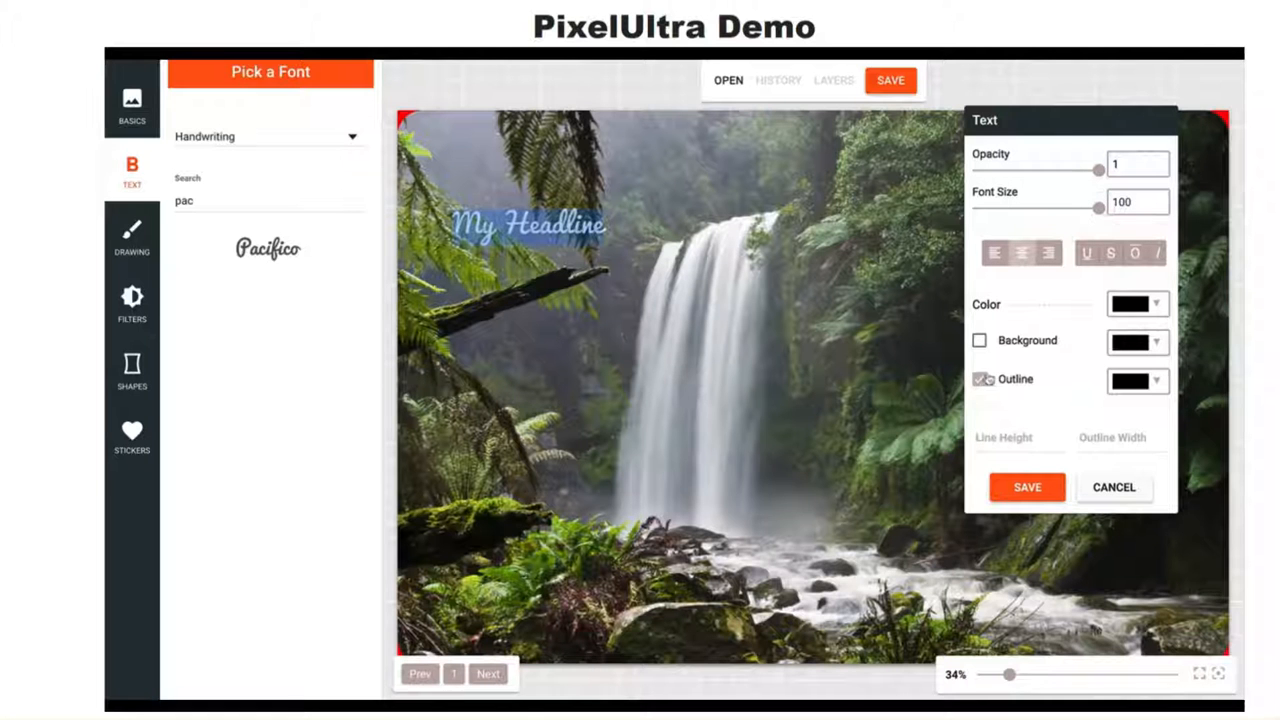
{"action": "left_click", "coordinate": [1024, 489]}
{"action": "left_click_drag", "start_coordinate": [535, 212], "coordinate": [529, 144]}
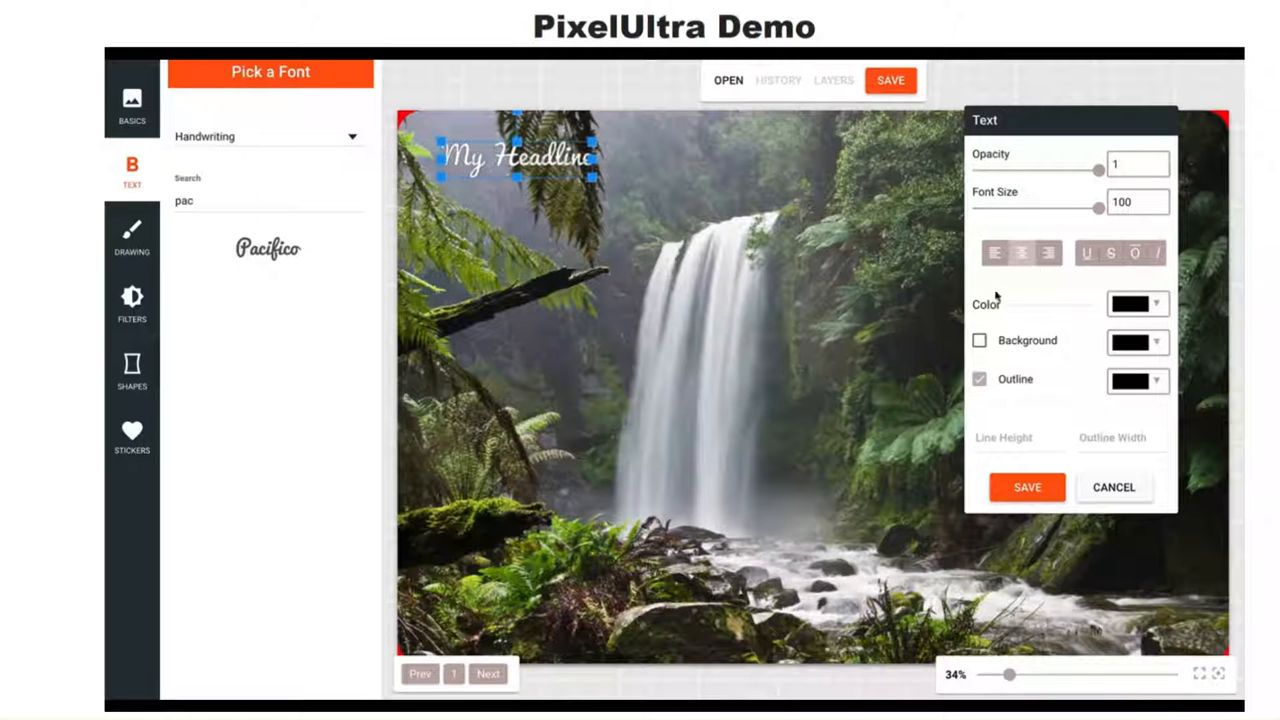
{"action": "left_click", "coordinate": [1028, 488]}
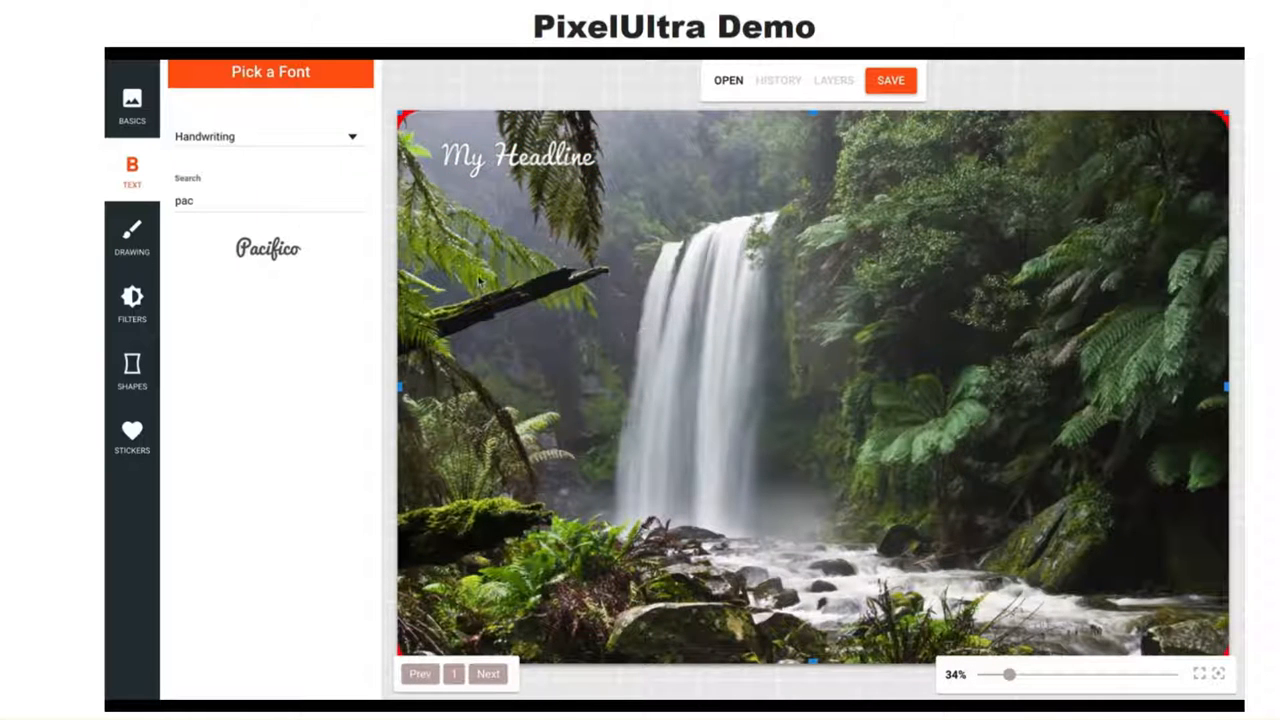
Draw a black freehand arrow pointing up at the headline with the solid brush at thickness 9, and save the drawing.
{"action": "left_click", "coordinate": [141, 248]}
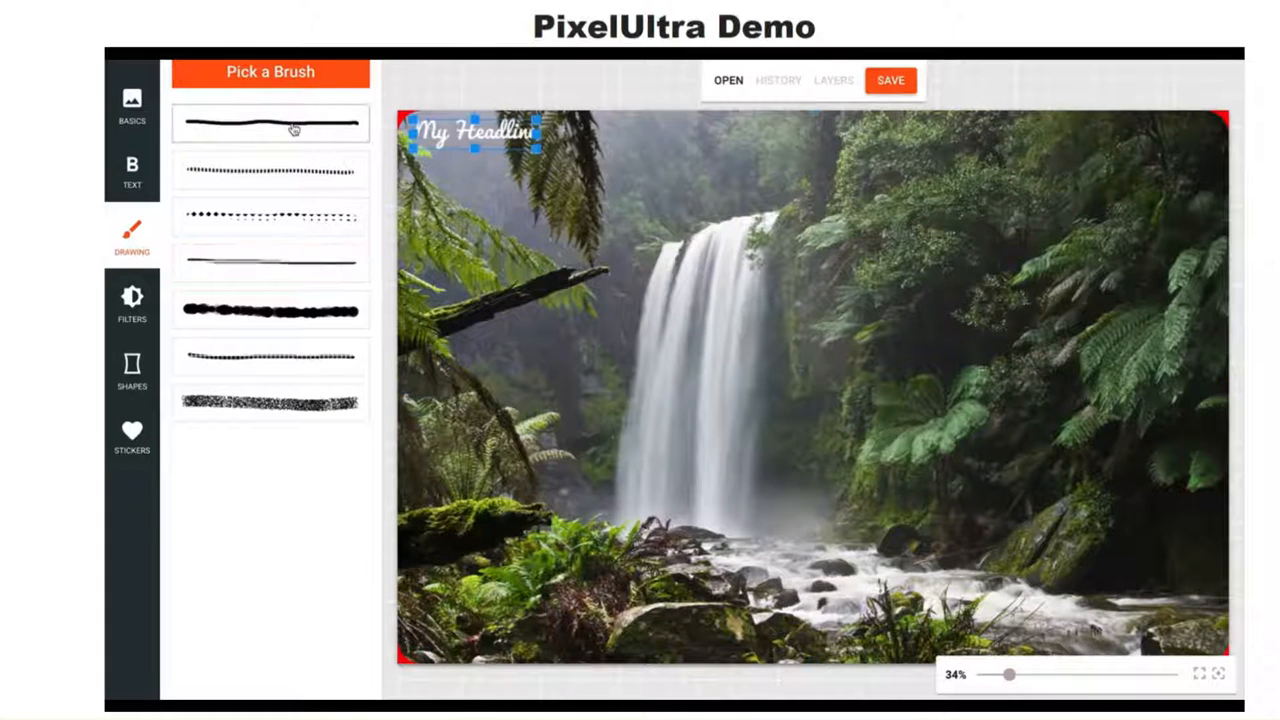
{"action": "left_click", "coordinate": [293, 129]}
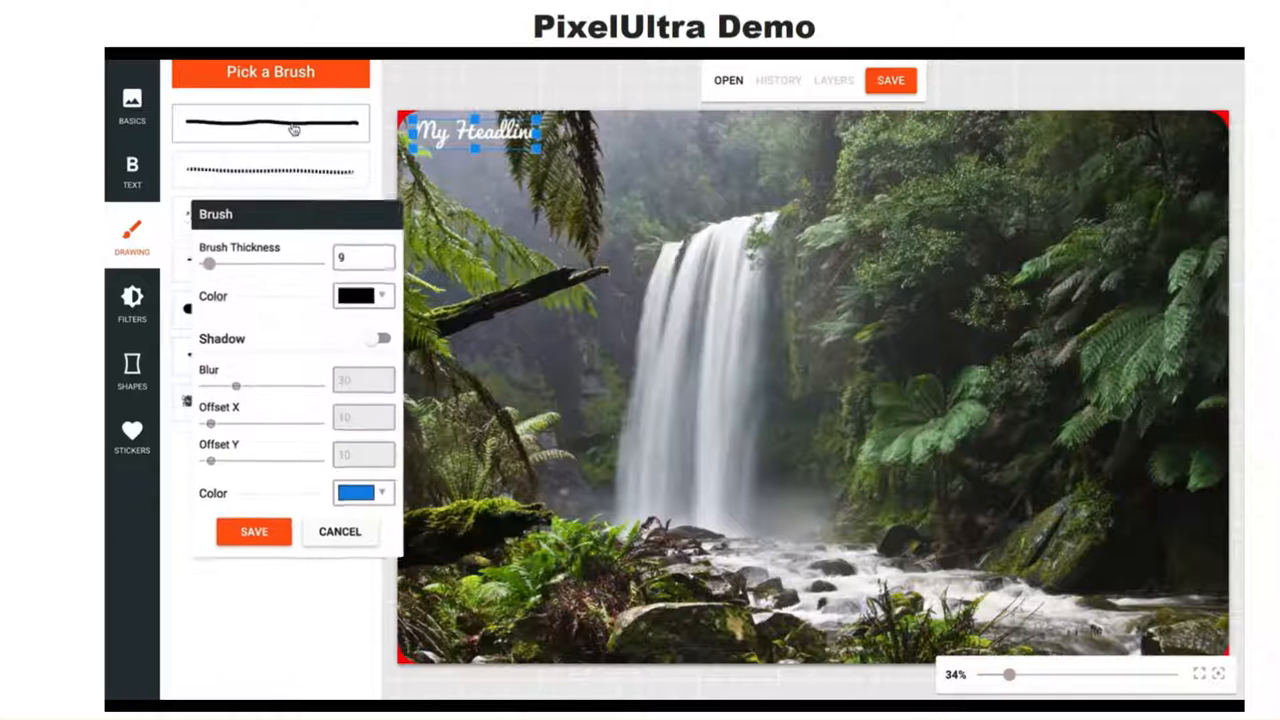
{"action": "mouse_move", "coordinate": [300, 215]}
{"action": "left_mouse_down"}
{"action": "mouse_move", "coordinate": [368, 183]}
{"action": "mouse_move", "coordinate": [299, 199]}
{"action": "left_mouse_up"}
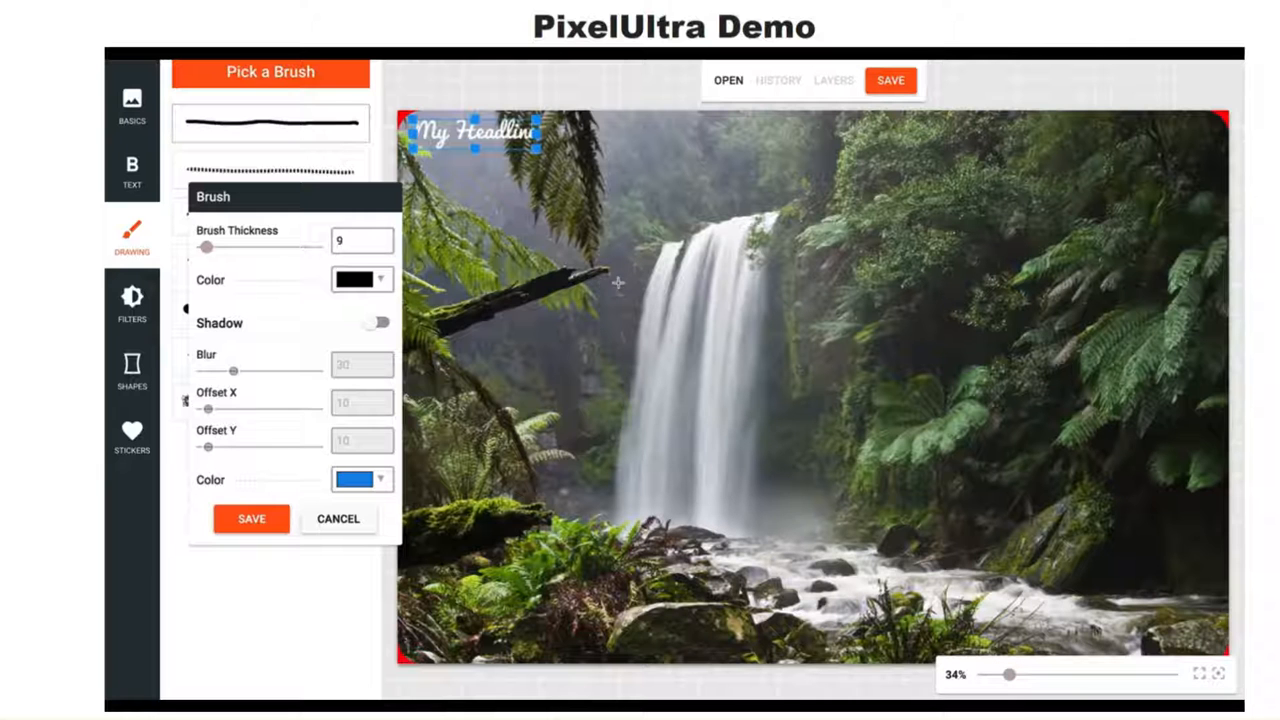
{"action": "mouse_move", "coordinate": [548, 370]}
{"action": "left_mouse_down"}
{"action": "mouse_move", "coordinate": [487, 162]}
{"action": "mouse_move", "coordinate": [469, 195]}
{"action": "mouse_move", "coordinate": [484, 160]}
{"action": "mouse_move", "coordinate": [528, 176]}
{"action": "mouse_move", "coordinate": [482, 160]}
{"action": "left_mouse_up"}
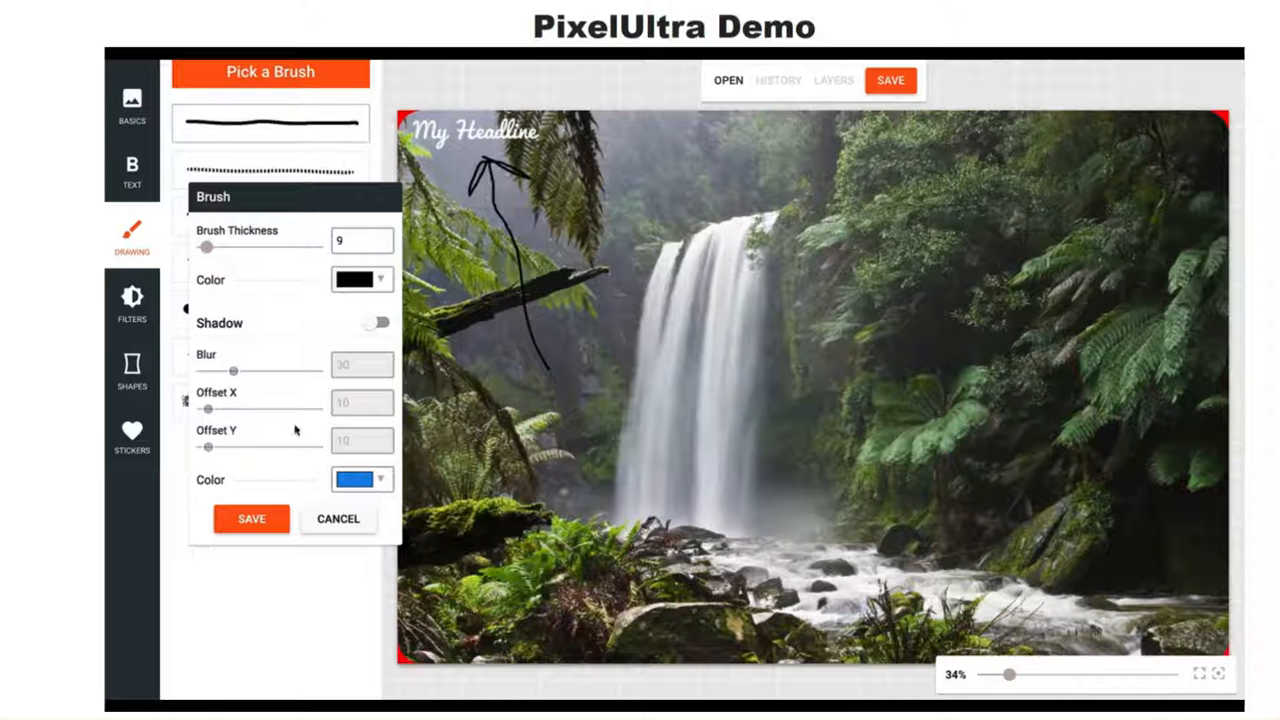
{"action": "left_click", "coordinate": [253, 518]}
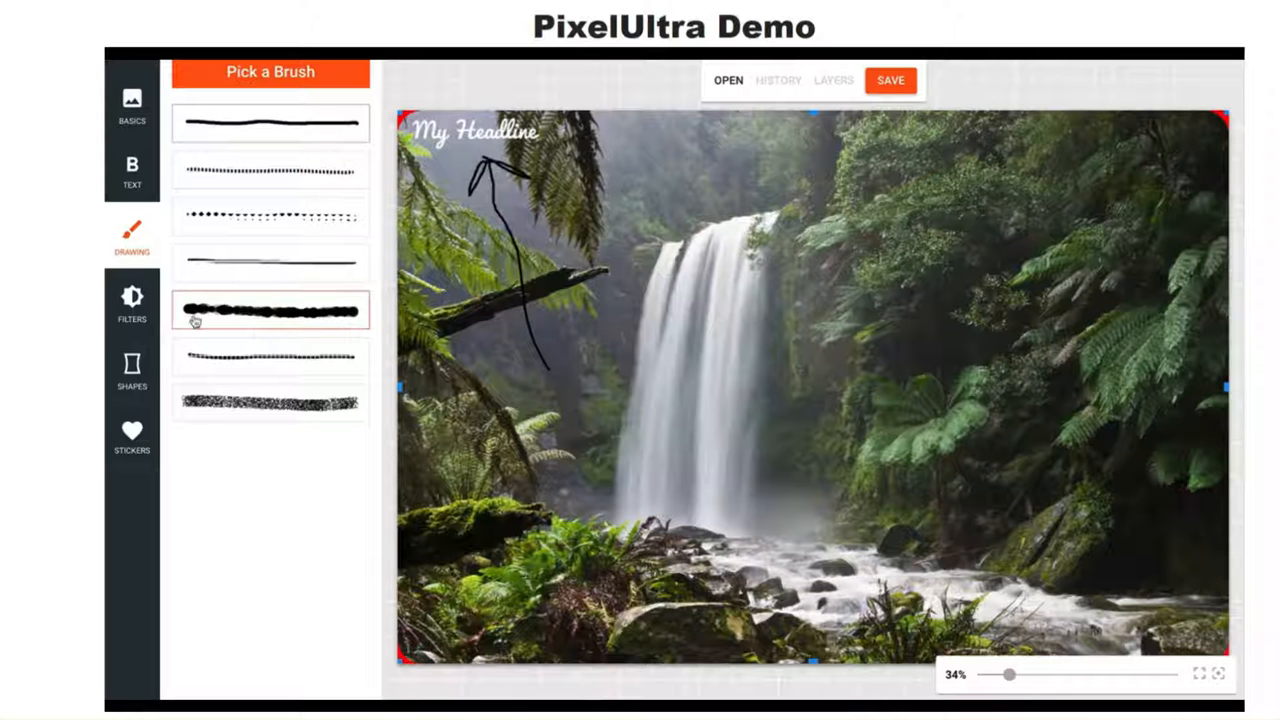
Try the Grayscale filter on the waterfall image and remove it.
{"action": "left_click", "coordinate": [148, 306]}
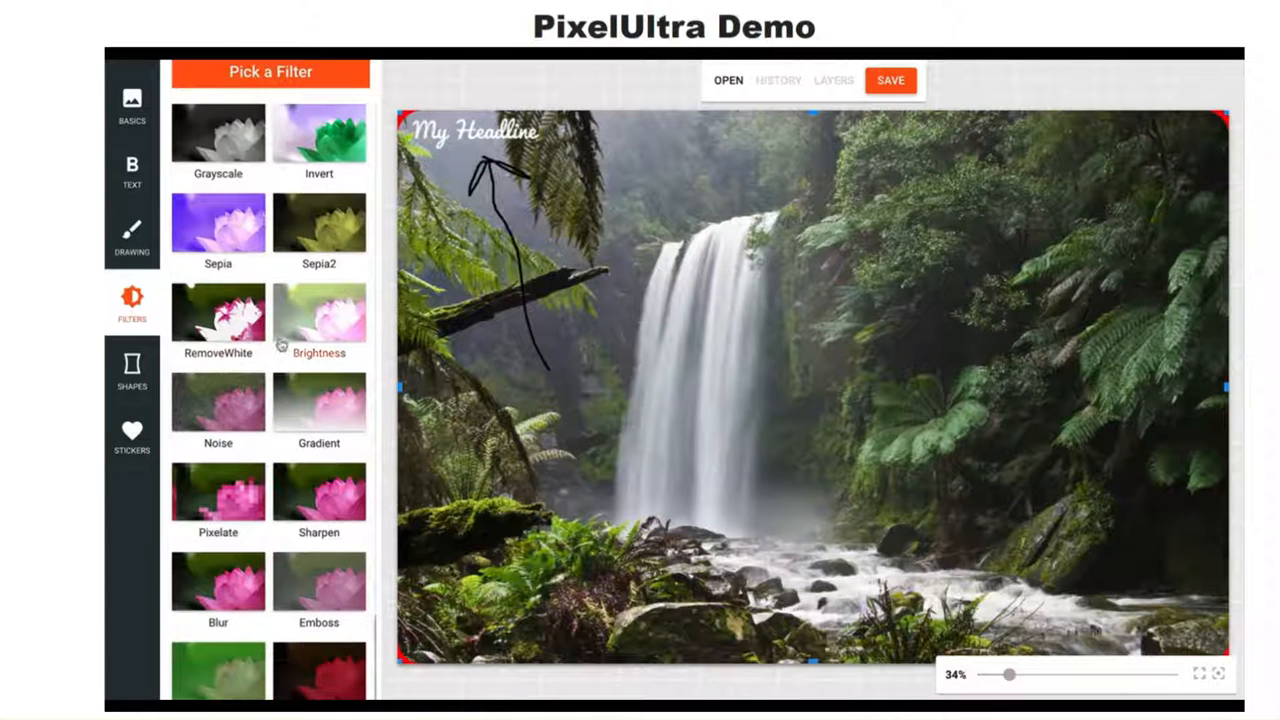
{"action": "scroll", "coordinate": [280, 342], "scroll_direction": "down", "scroll_amount": 2}
{"action": "scroll", "coordinate": [277, 337], "scroll_direction": "up", "scroll_amount": 2}
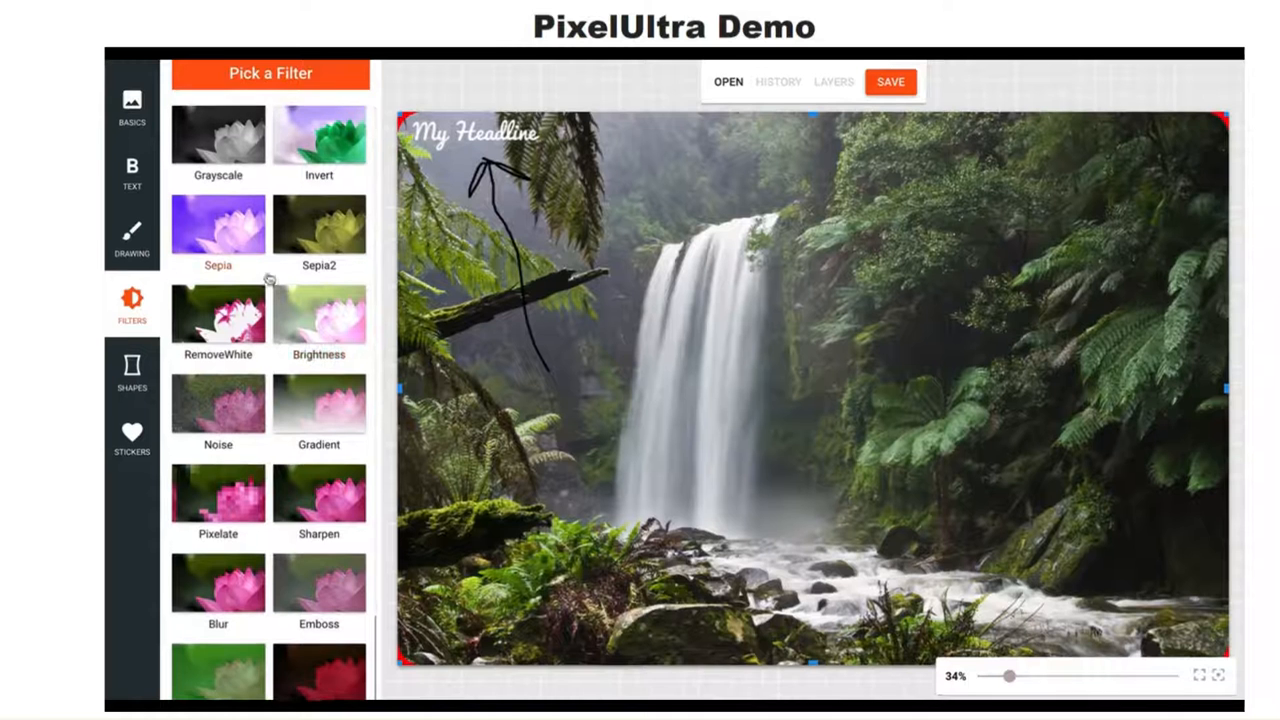
{"action": "left_click", "coordinate": [230, 148]}
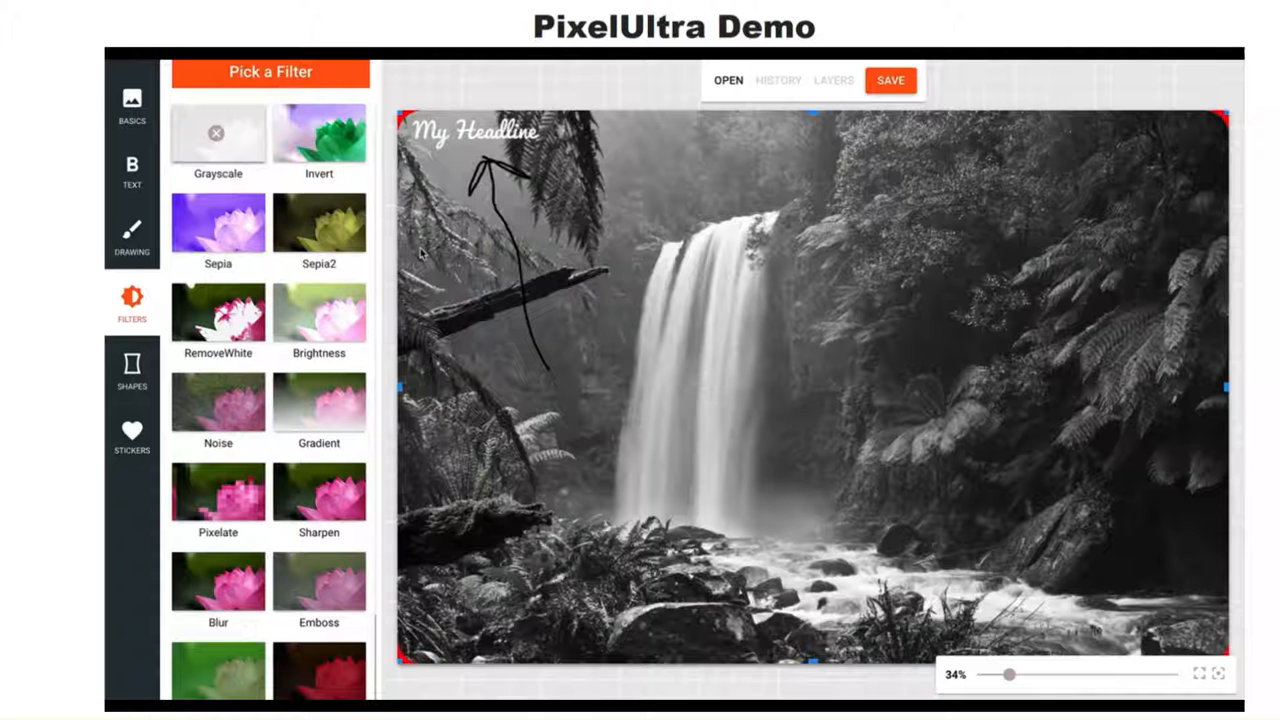
{"action": "left_click", "coordinate": [218, 138]}
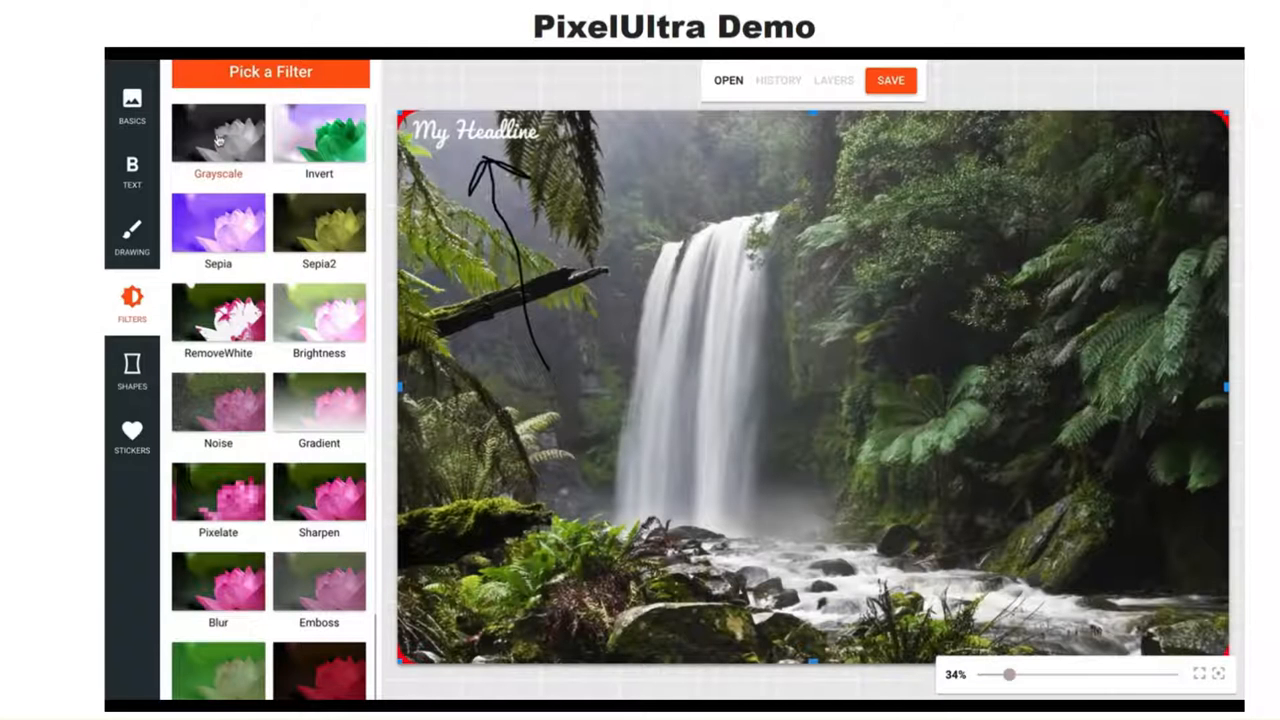
Try the Sepia and Sepia2 filters on the waterfall image and remove them both.
{"action": "left_click", "coordinate": [228, 228]}
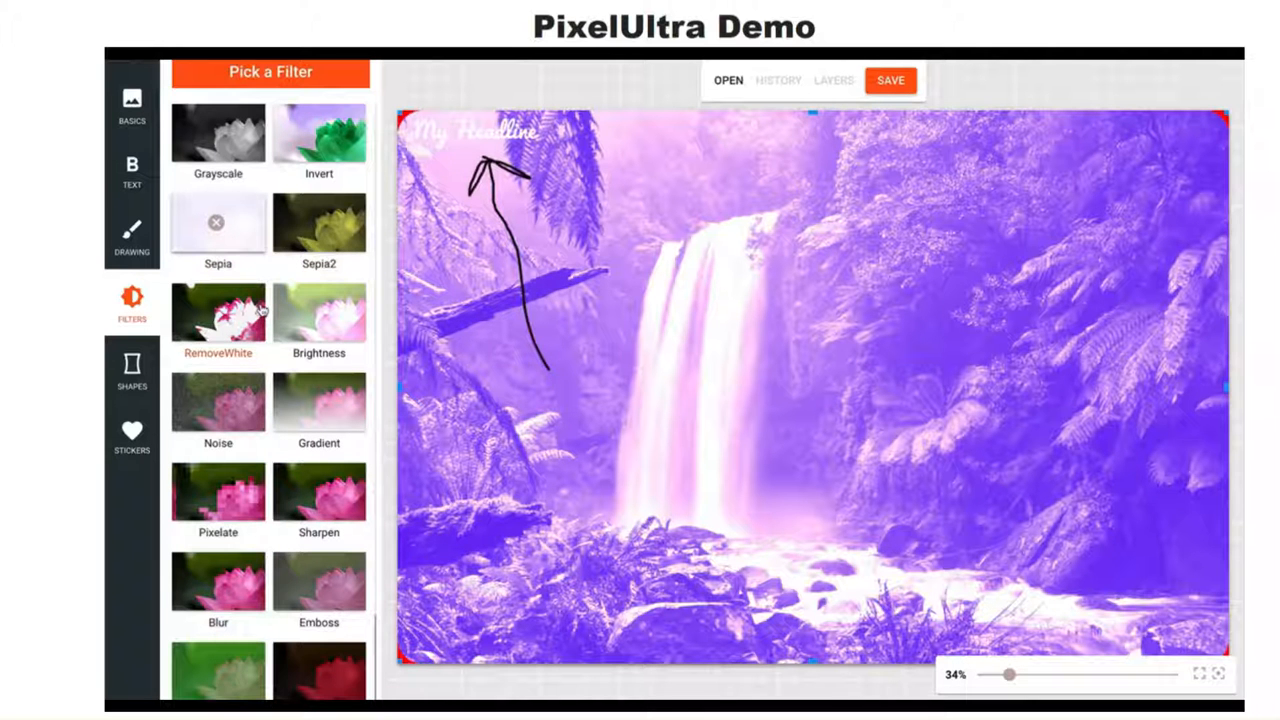
{"action": "left_click", "coordinate": [309, 244]}
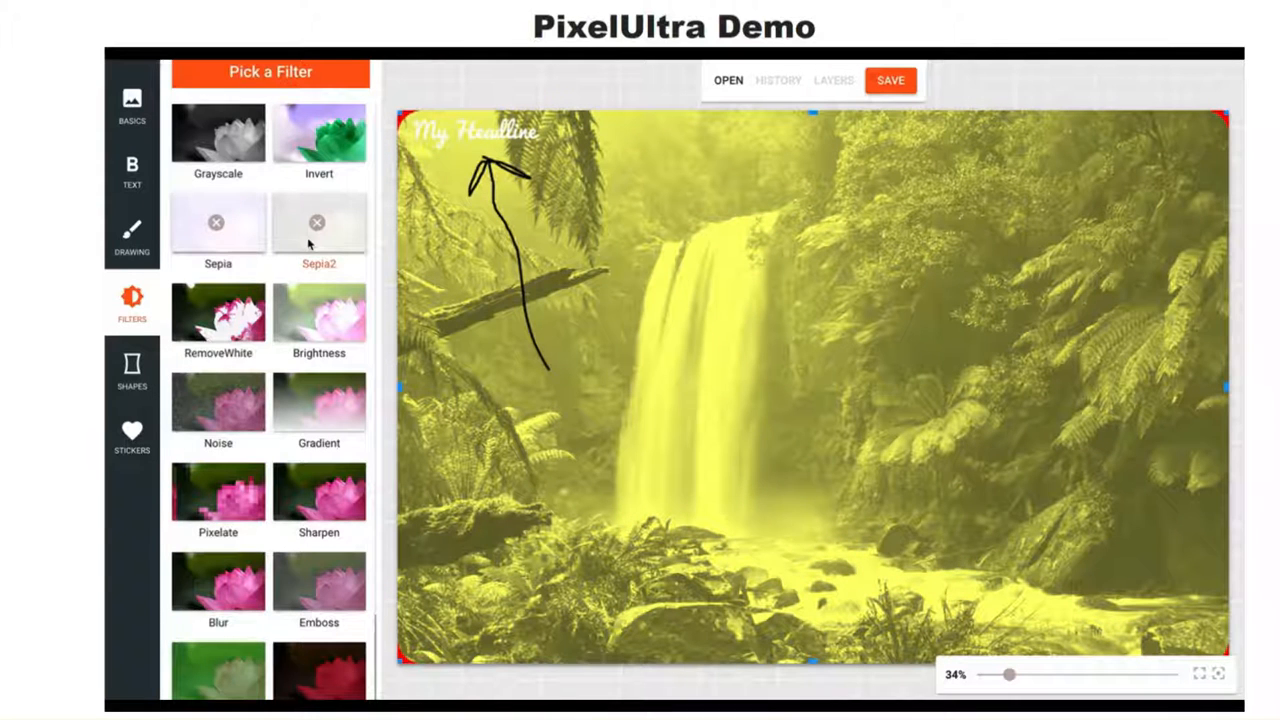
{"action": "left_click", "coordinate": [280, 240]}
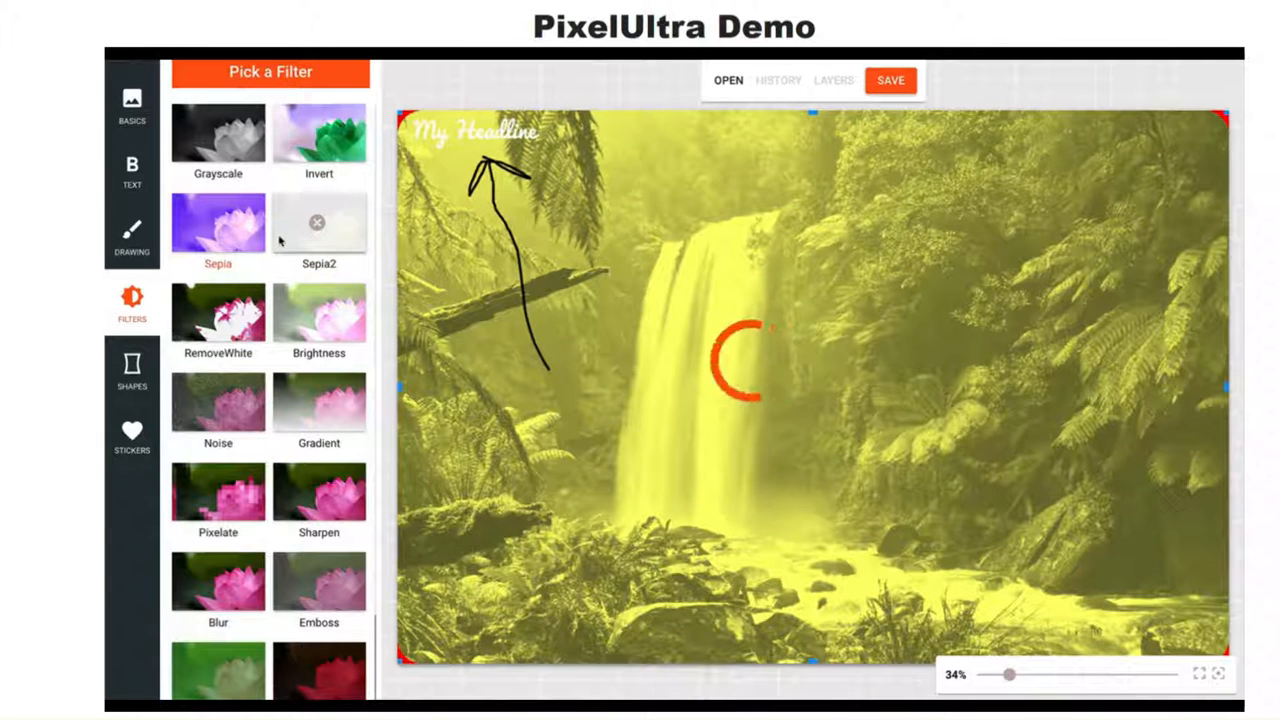
{"action": "left_click", "coordinate": [317, 224]}
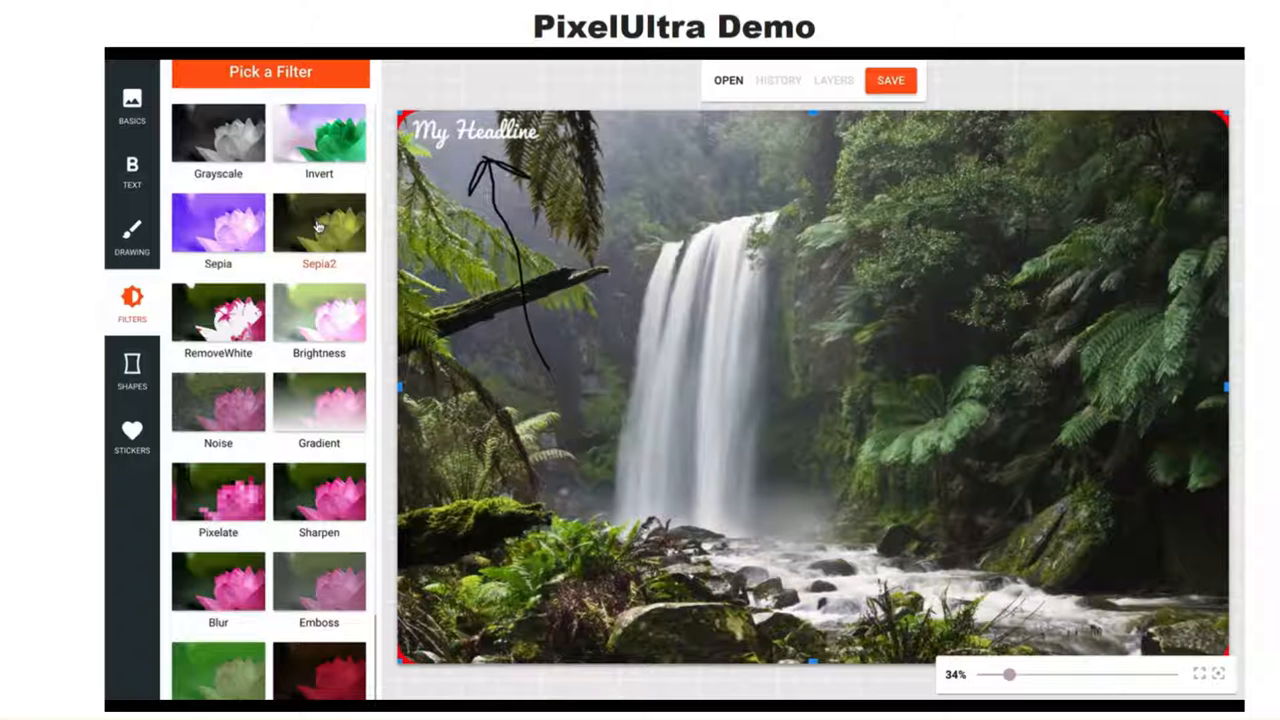
Try the RemoveWhite filter with its distance set to 95, and remove the filter.
{"action": "left_click", "coordinate": [236, 318]}
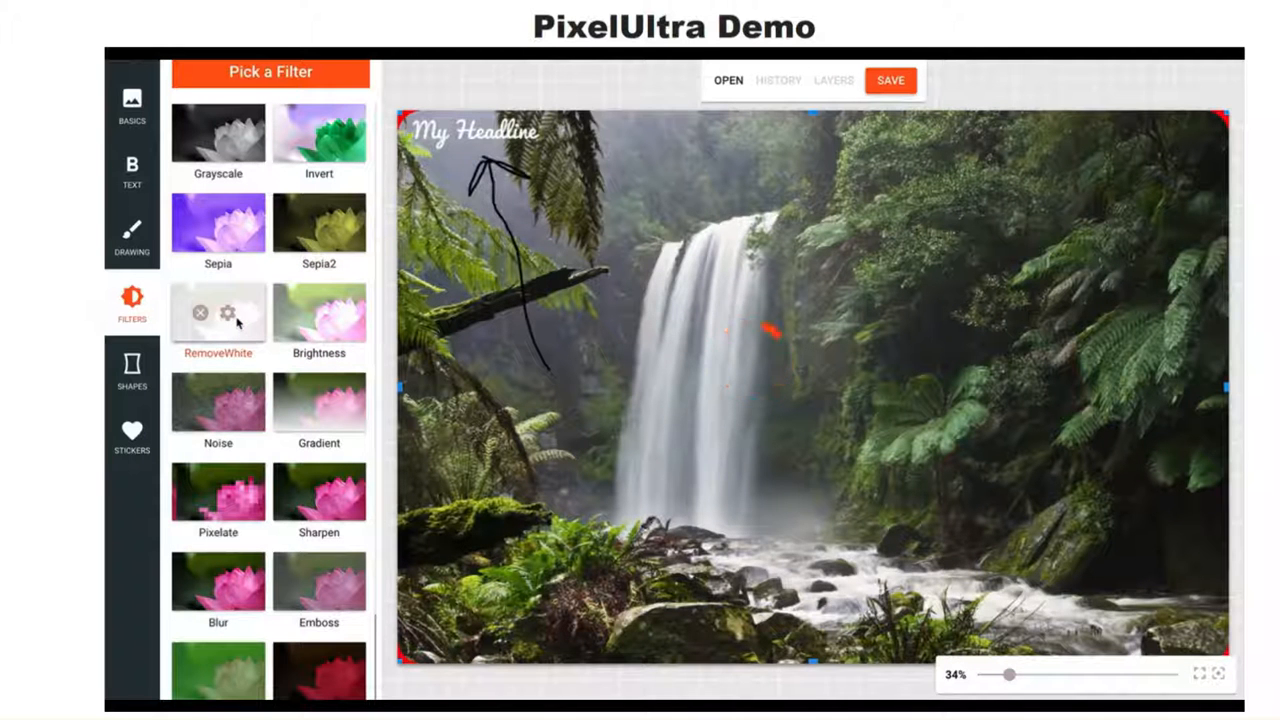
{"action": "left_click", "coordinate": [230, 315]}
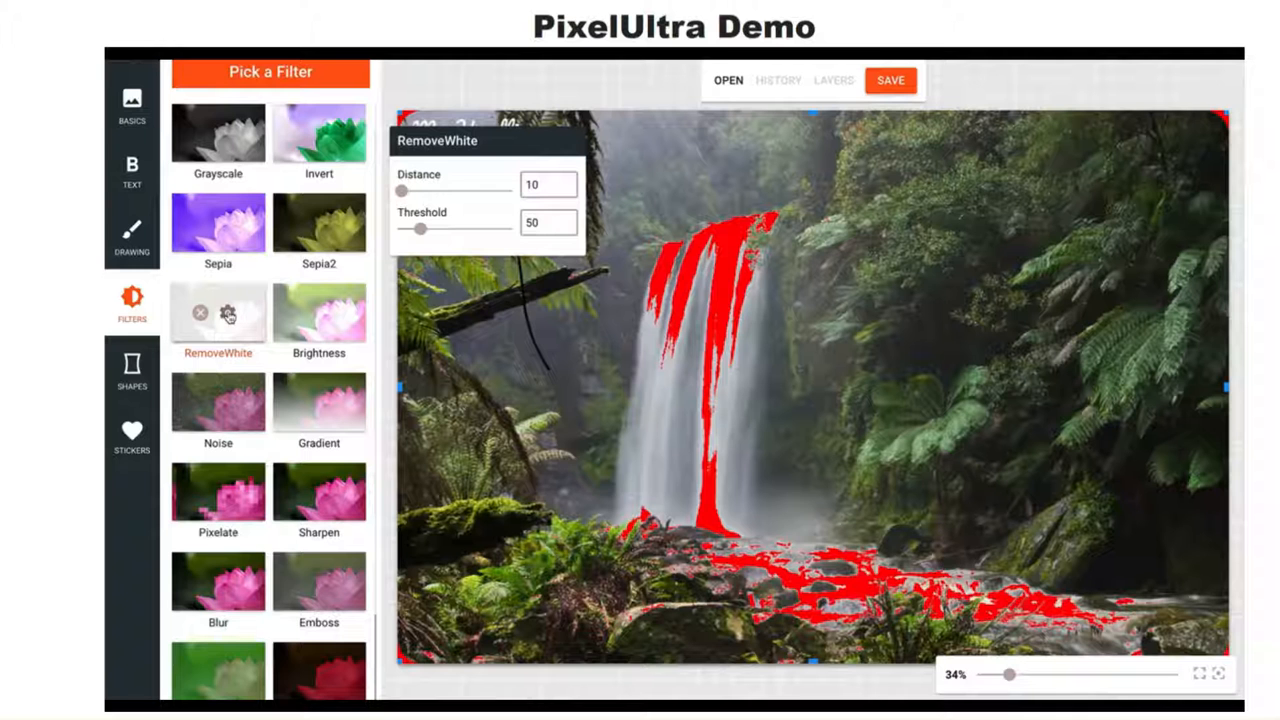
{"action": "left_click_drag", "start_coordinate": [465, 141], "coordinate": [274, 142]}
{"action": "left_click_drag", "start_coordinate": [211, 193], "coordinate": [214, 193]}
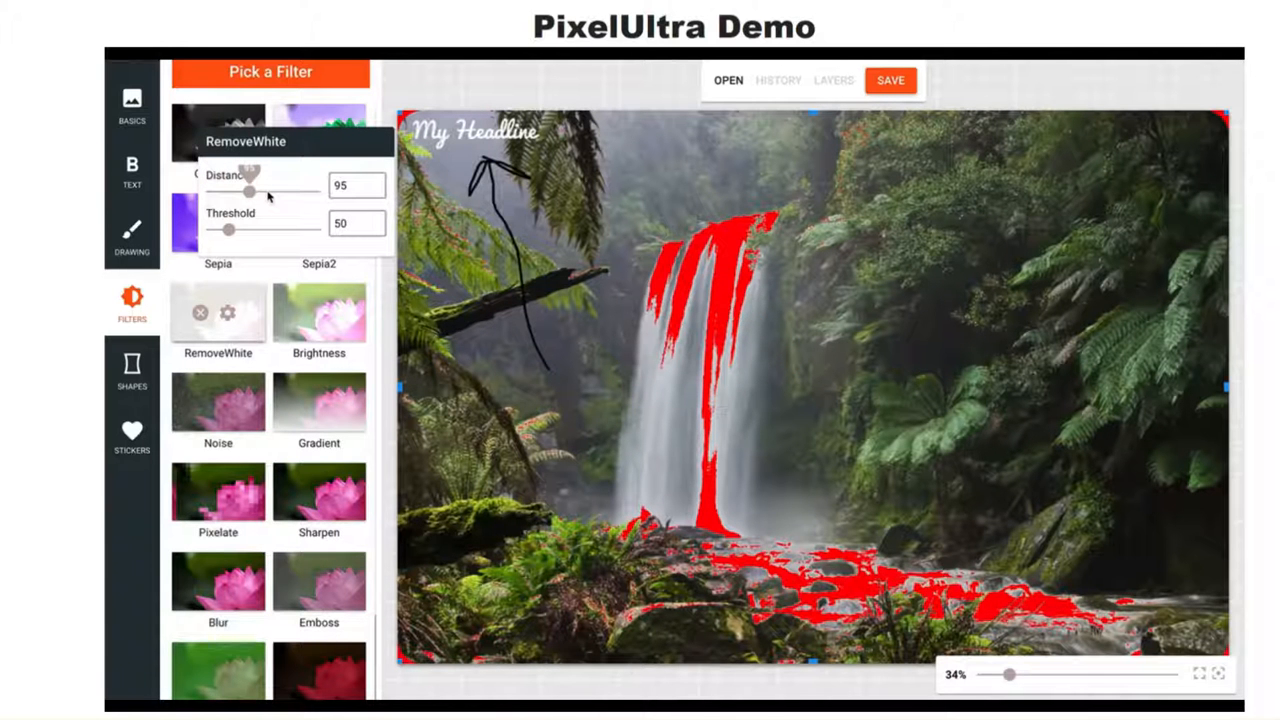
{"action": "left_click", "coordinate": [200, 312]}
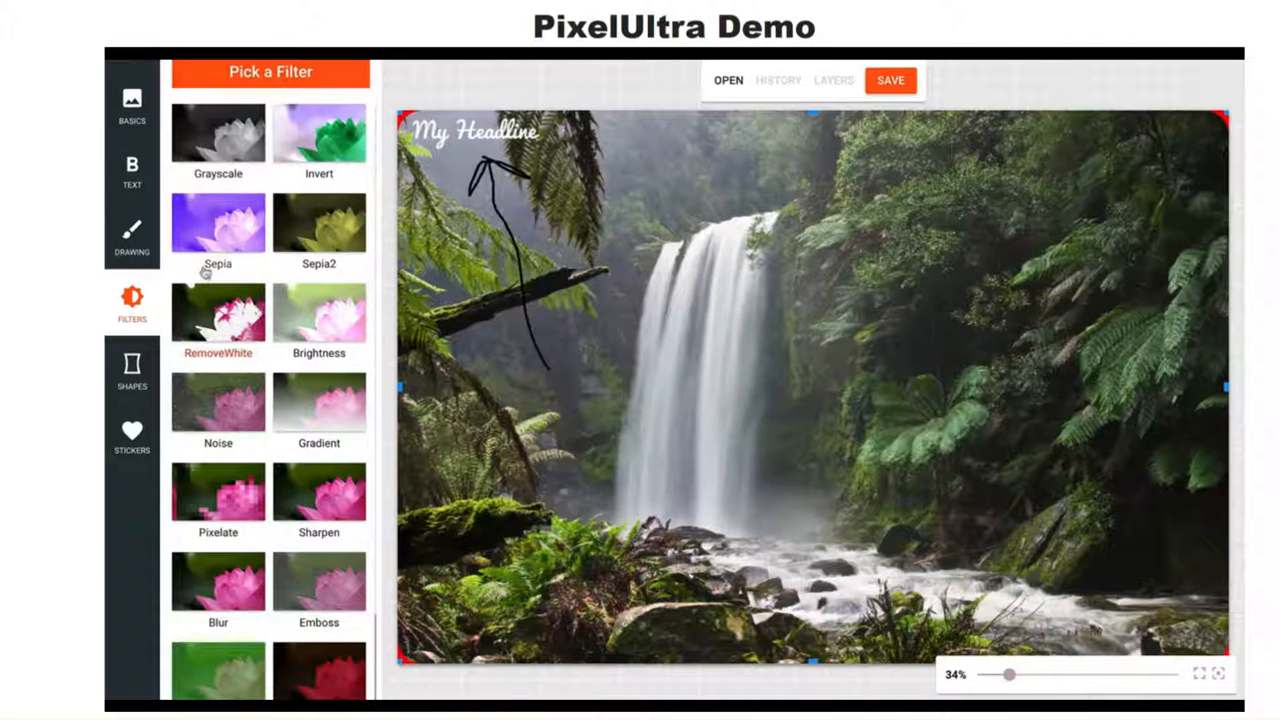
Add a rectangle shape to the image and move its settings clear of the canvas.
{"action": "left_click", "coordinate": [136, 366]}
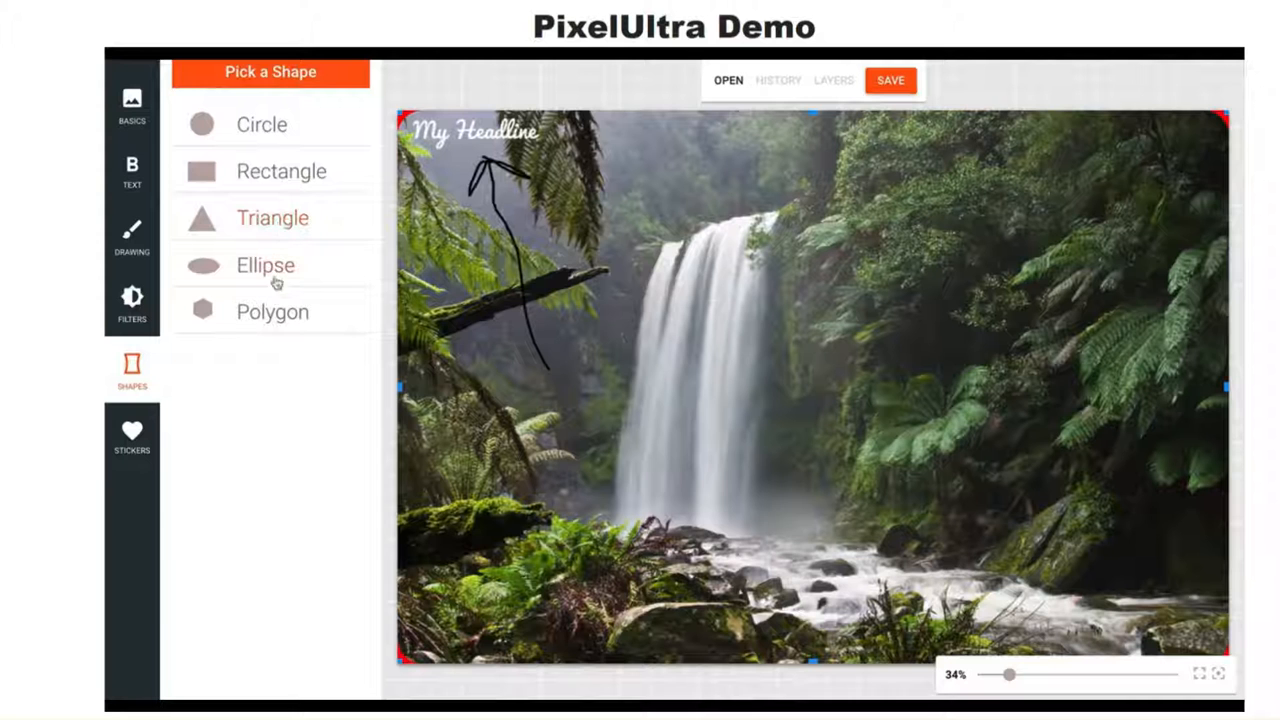
{"action": "left_click", "coordinate": [269, 175]}
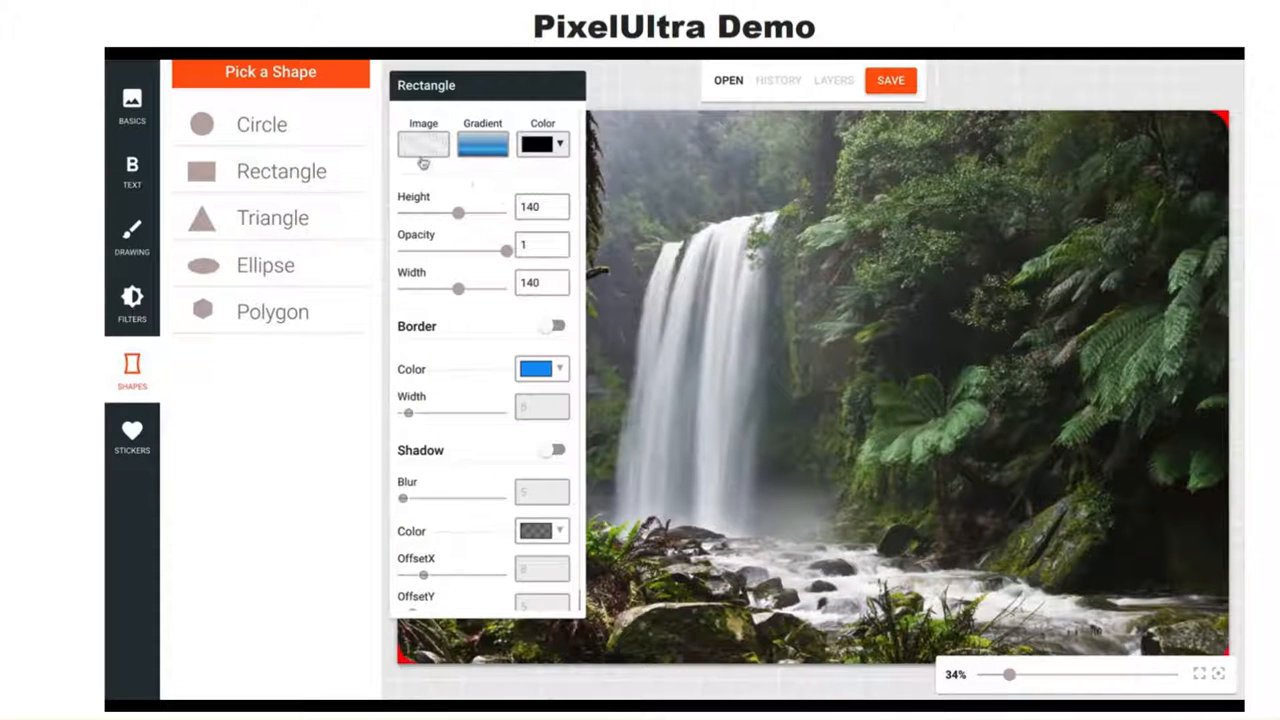
{"action": "left_click_drag", "start_coordinate": [473, 89], "coordinate": [260, 104]}
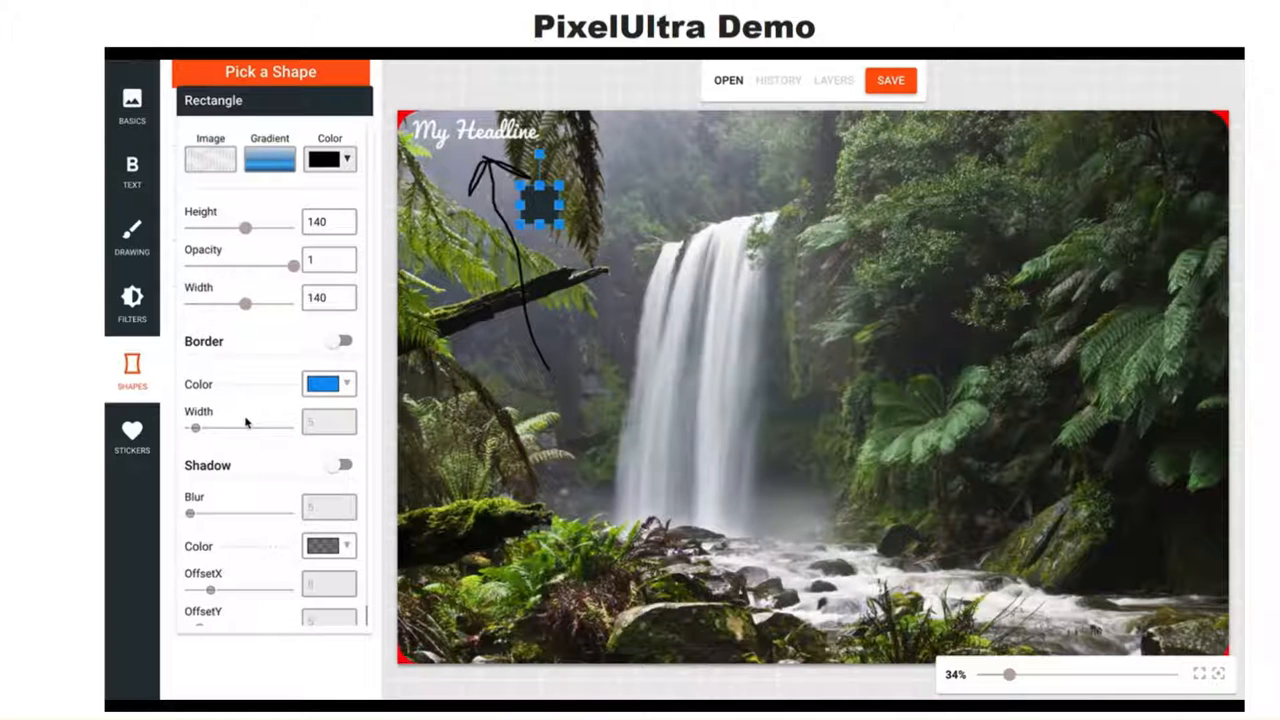
Enlarge the rectangle into a big square and move it to the image's upper-right area.
{"action": "left_click_drag", "start_coordinate": [563, 228], "coordinate": [745, 410]}
{"action": "left_click_drag", "start_coordinate": [646, 298], "coordinate": [1105, 253]}
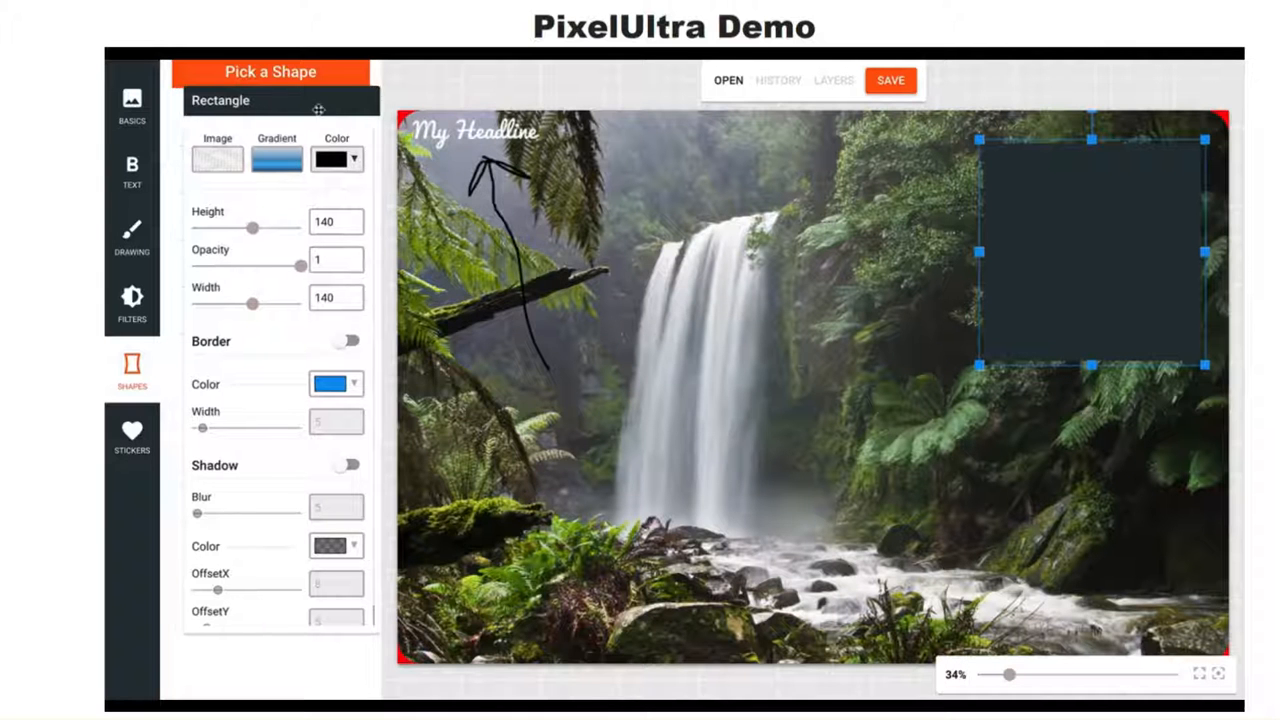
{"action": "left_click", "coordinate": [284, 109]}
{"action": "scroll", "coordinate": [463, 297], "scroll_direction": "down", "scroll_amount": 1}
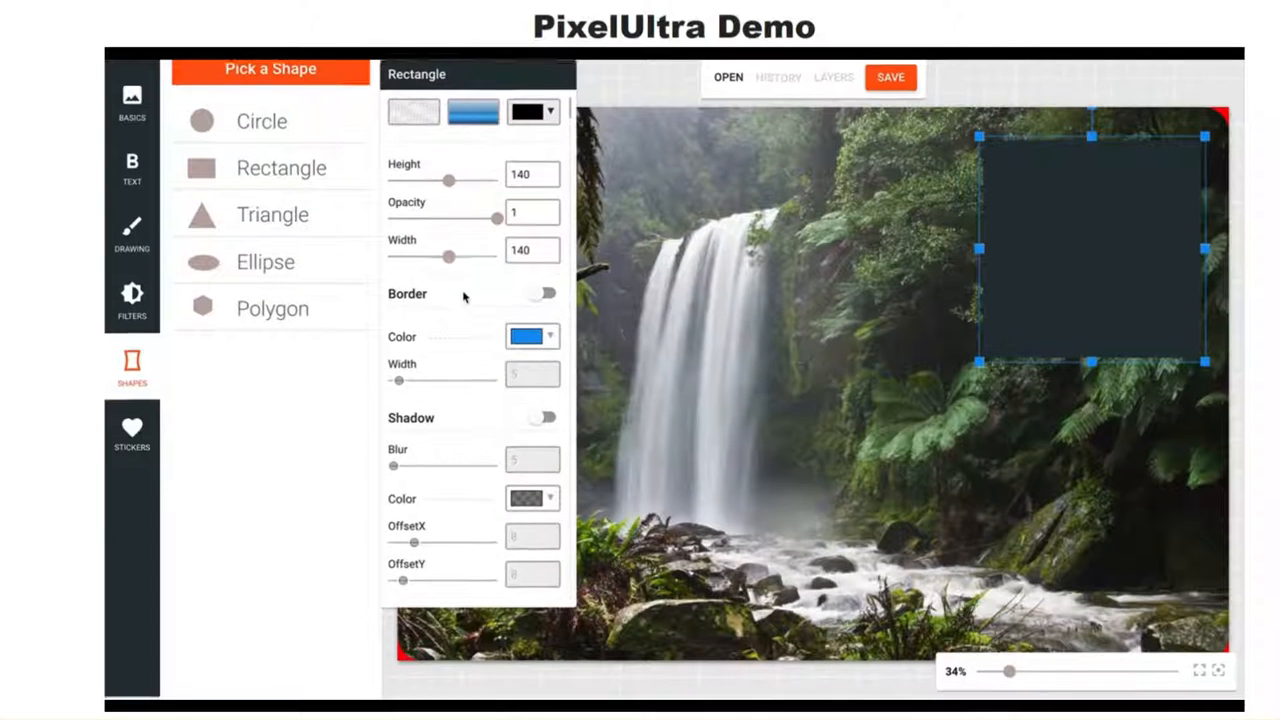
Add the money bag and watermelon doodle stickers, placing the bag over the waterfall and the watermelon in the image's lower-left area.
{"action": "left_click", "coordinate": [133, 440]}
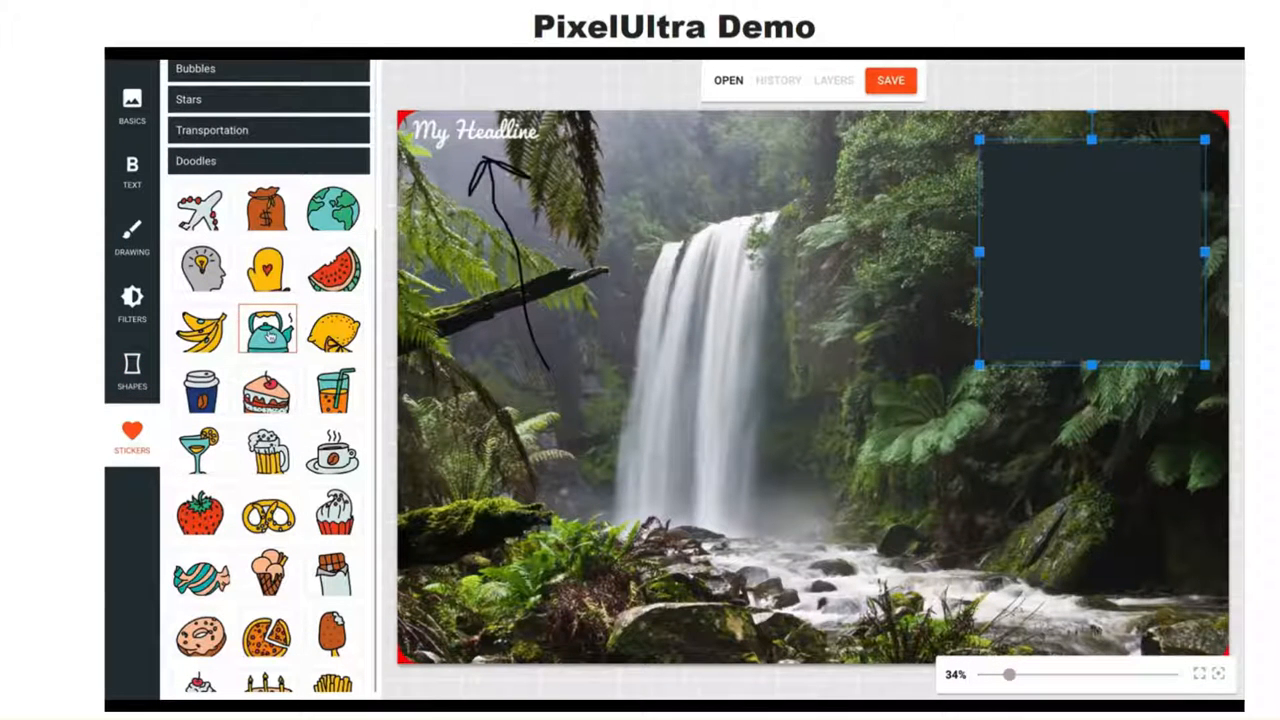
{"action": "left_click", "coordinate": [266, 209]}
{"action": "left_click_drag", "start_coordinate": [562, 245], "coordinate": [821, 398]}
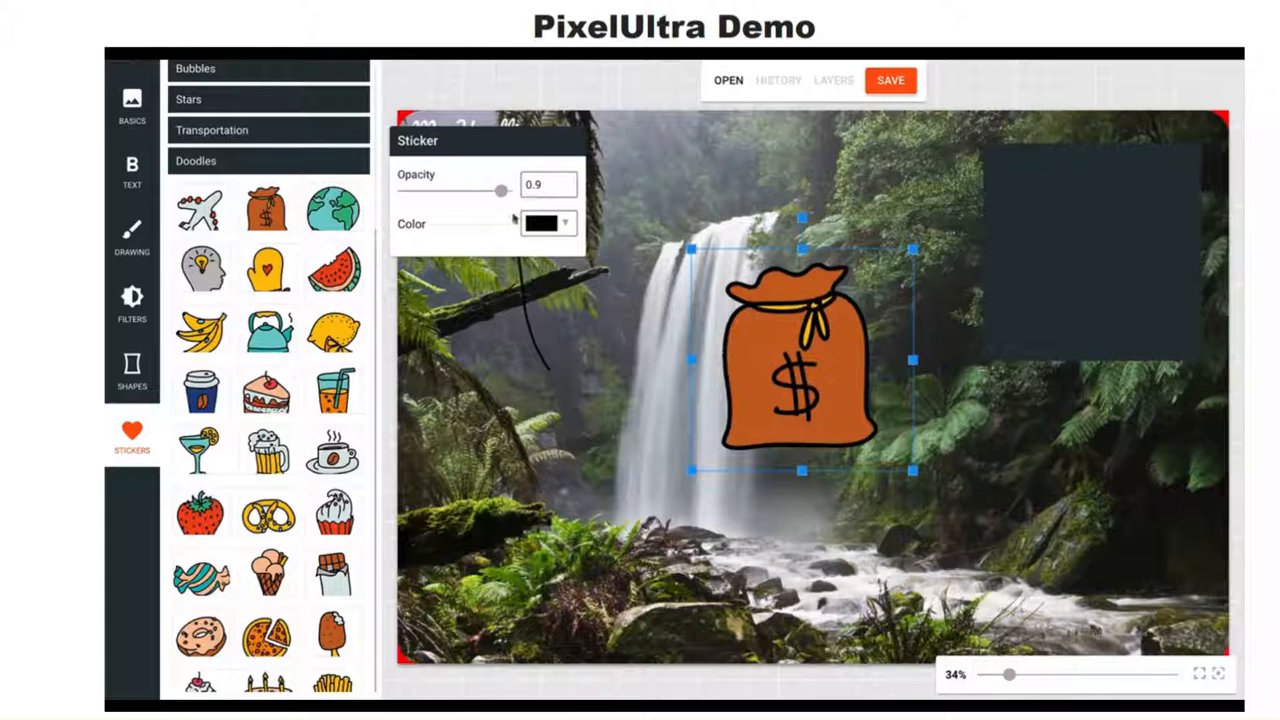
{"action": "left_click", "coordinate": [334, 268]}
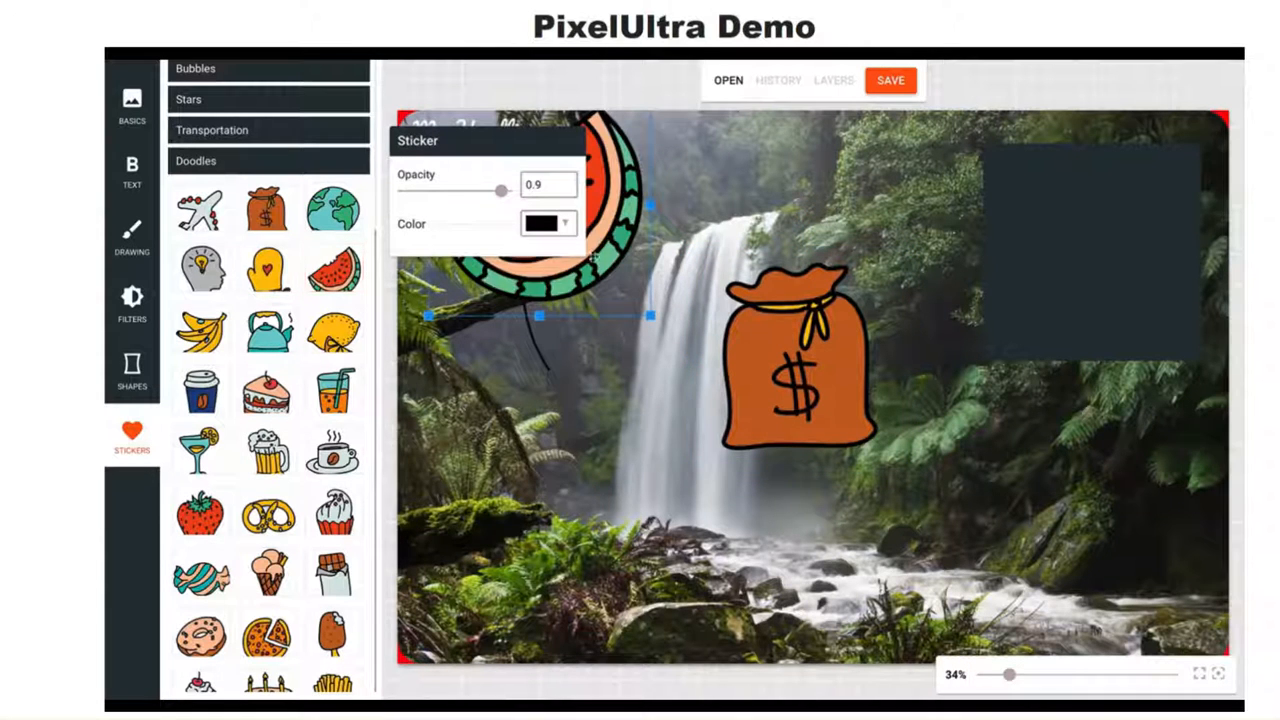
{"action": "scroll", "coordinate": [313, 372], "scroll_direction": "down", "scroll_amount": 5}
{"action": "scroll", "coordinate": [313, 372], "scroll_direction": "down", "scroll_amount": 12}
{"action": "scroll", "coordinate": [305, 360], "scroll_direction": "up", "scroll_amount": 16}
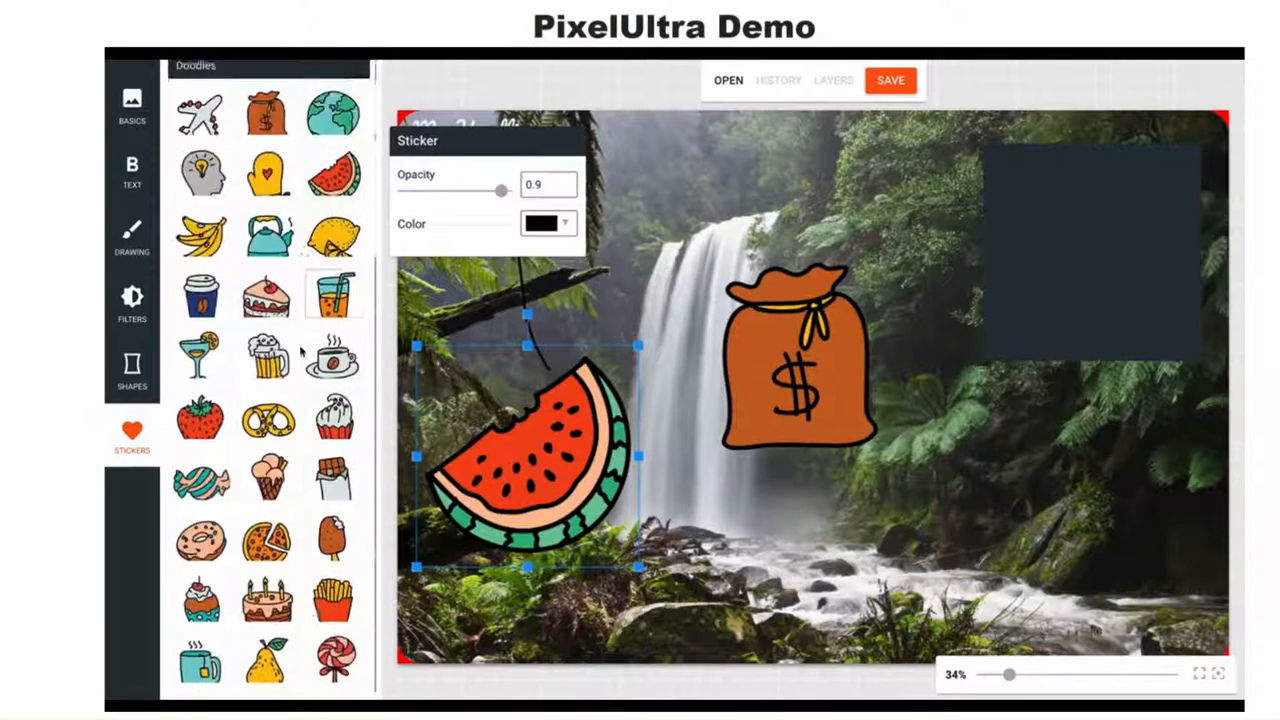
Add the dark green four-pointed speech bubble from the Bubbles stickers, placing it enlarged over the waterfall and money bag.
{"action": "scroll", "coordinate": [300, 350], "scroll_direction": "up", "scroll_amount": 2}
{"action": "left_click", "coordinate": [220, 130]}
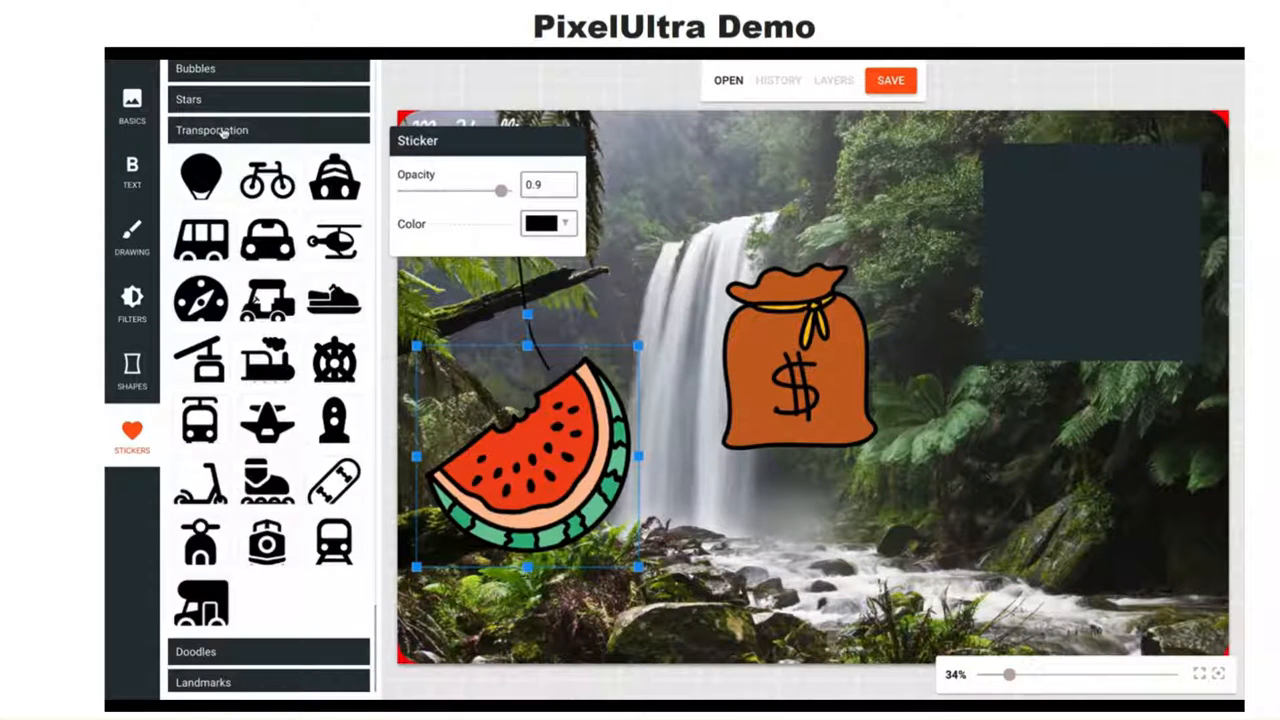
{"action": "left_click", "coordinate": [228, 112]}
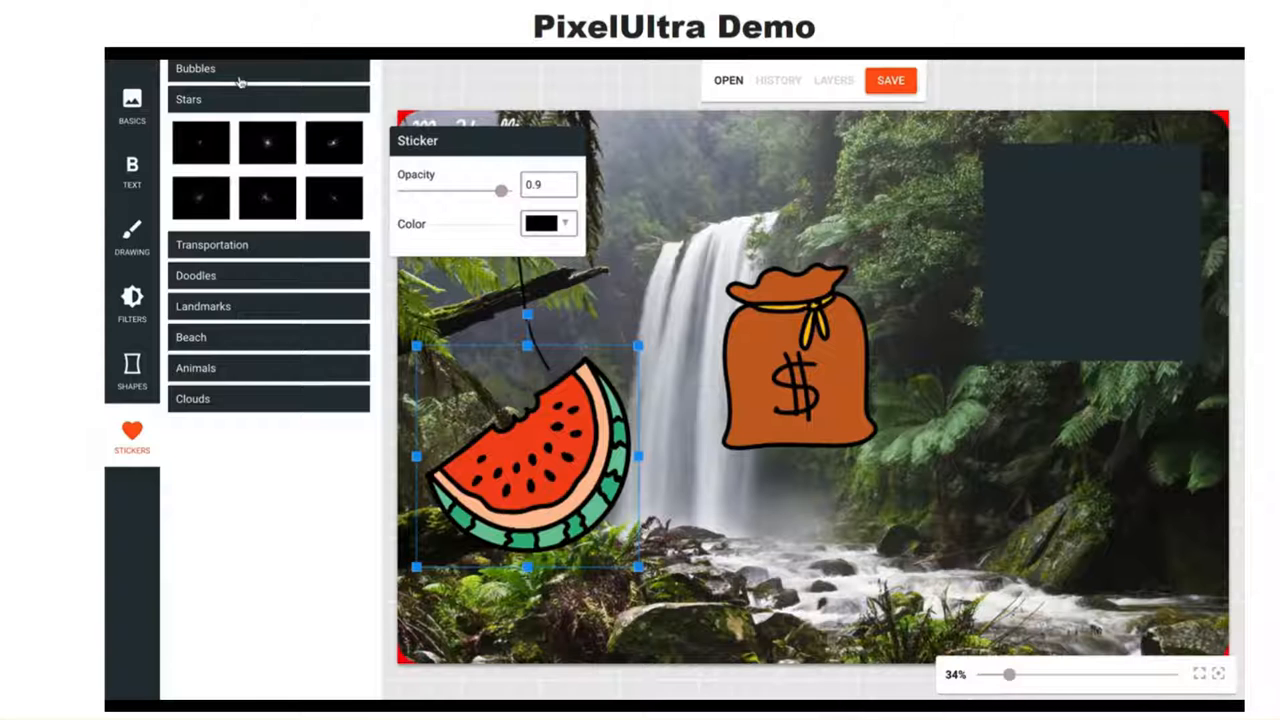
{"action": "left_click", "coordinate": [230, 70]}
{"action": "scroll", "coordinate": [245, 85], "scroll_direction": "down", "scroll_amount": 1}
{"action": "scroll", "coordinate": [243, 287], "scroll_direction": "down", "scroll_amount": 5}
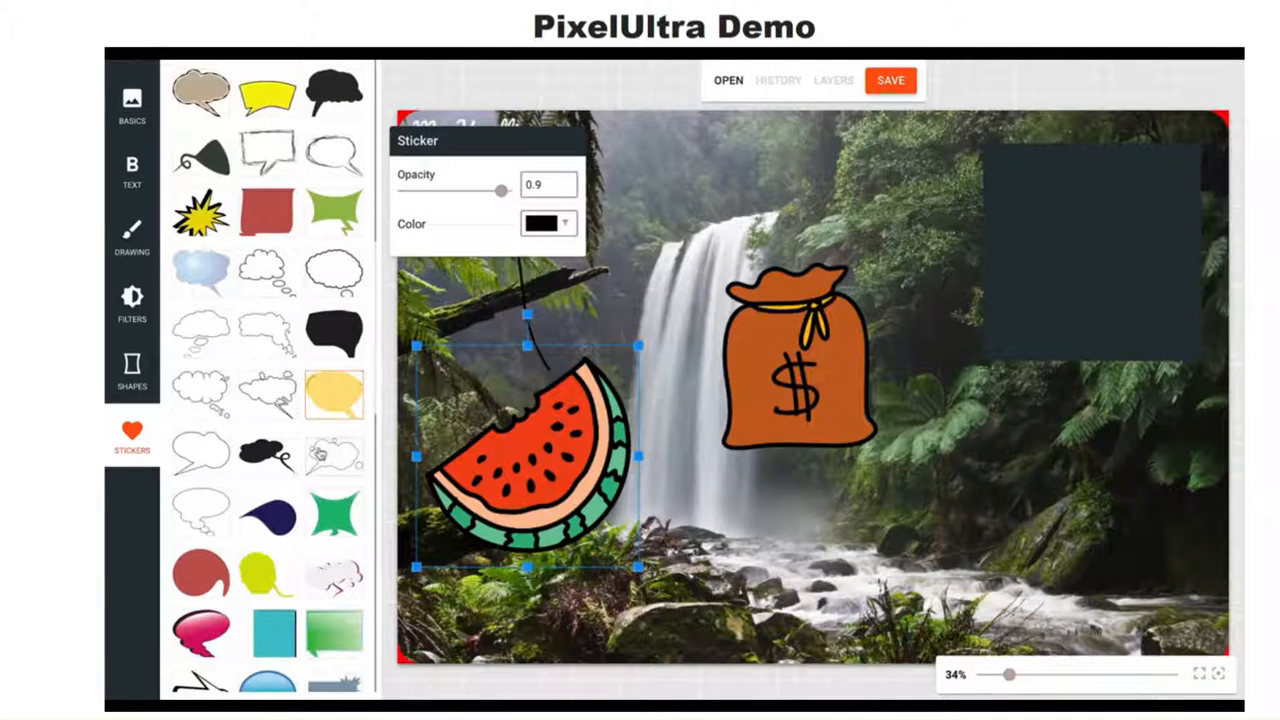
{"action": "left_click", "coordinate": [335, 515]}
{"action": "left_click_drag", "start_coordinate": [687, 381], "coordinate": [677, 383]}
{"action": "left_click_drag", "start_coordinate": [1020, 143], "coordinate": [694, 438]}
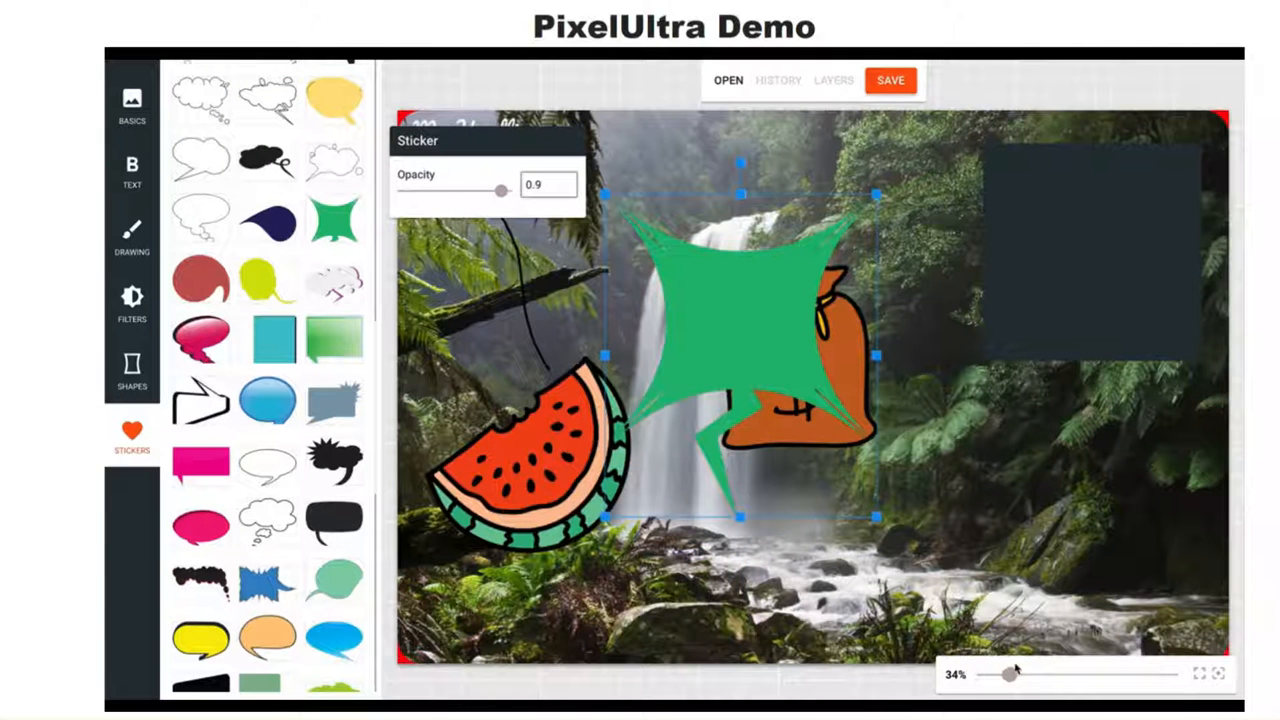
Show the edit history and revert the image to the Round Corners state.
{"action": "mouse_move", "coordinate": [1008, 676]}
{"action": "left_mouse_down"}
{"action": "mouse_move", "coordinate": [991, 677]}
{"action": "mouse_move", "coordinate": [1063, 677]}
{"action": "mouse_move", "coordinate": [994, 686]}
{"action": "left_mouse_up"}
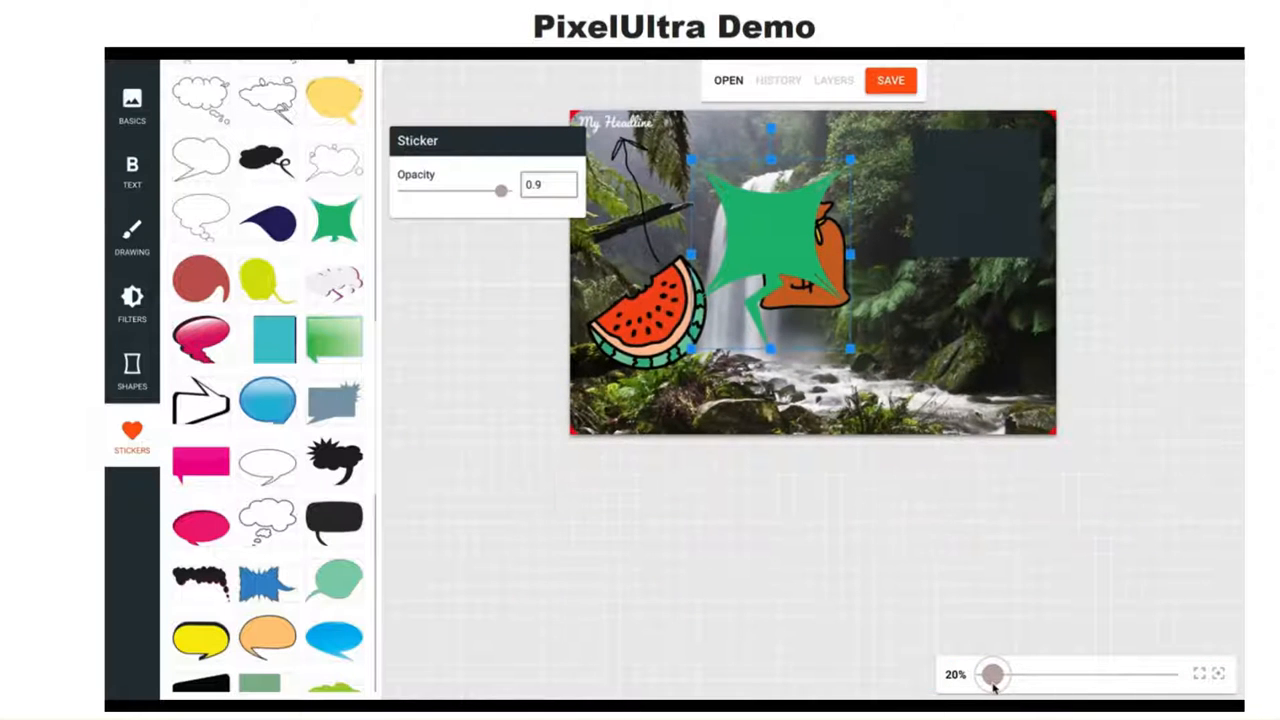
{"action": "left_click", "coordinate": [943, 375]}
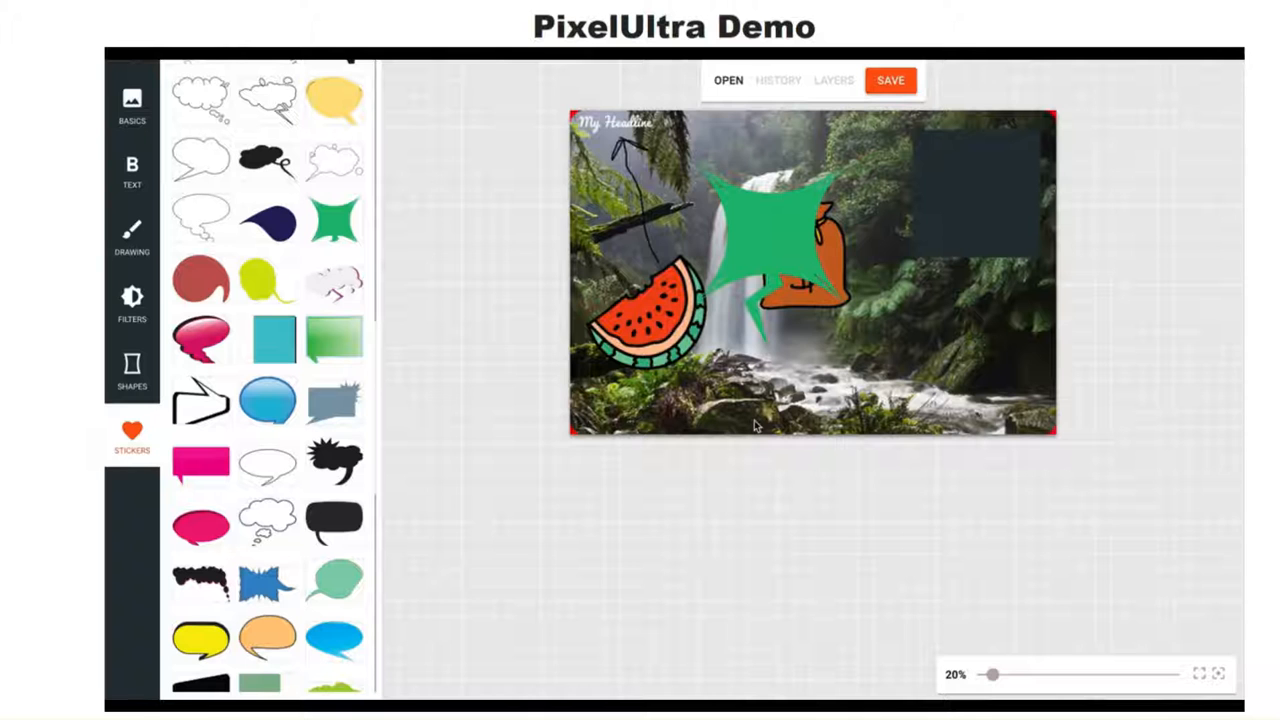
{"action": "left_click", "coordinate": [739, 285]}
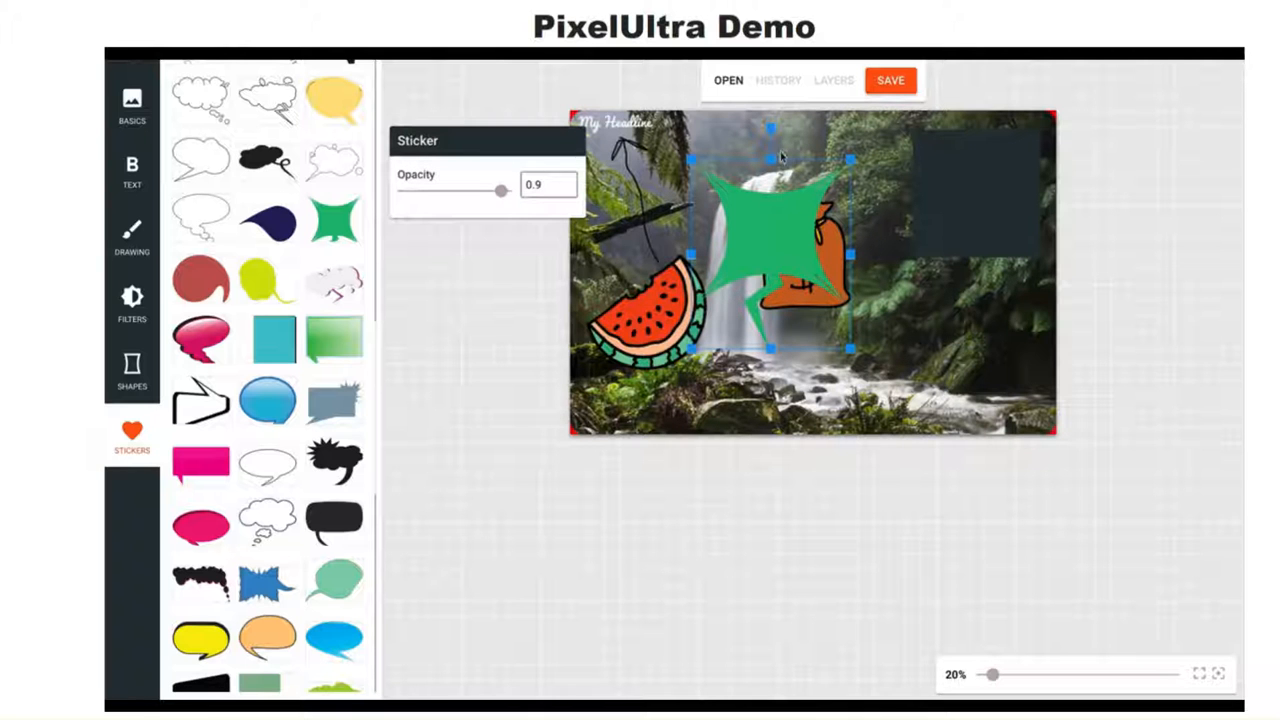
{"action": "left_click", "coordinate": [779, 82]}
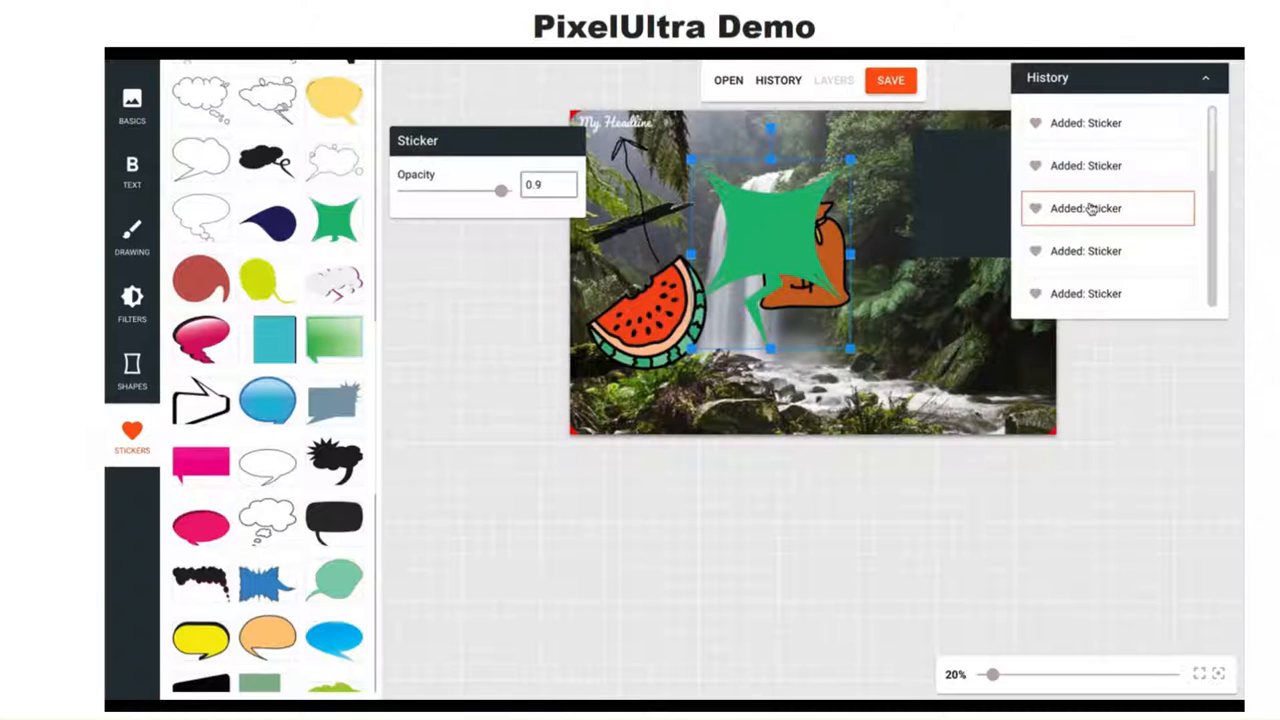
{"action": "scroll", "coordinate": [1090, 207], "scroll_direction": "down", "scroll_amount": 1}
{"action": "scroll", "coordinate": [1090, 205], "scroll_direction": "down", "scroll_amount": 5}
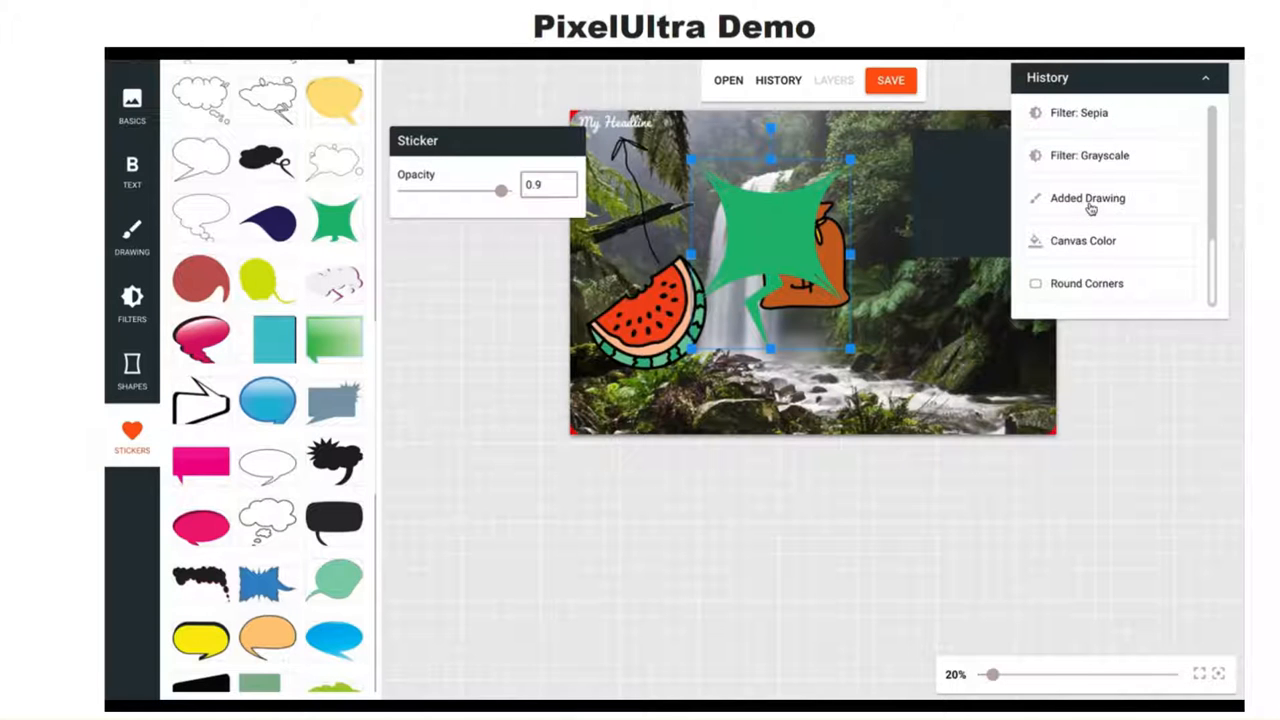
{"action": "left_click", "coordinate": [1070, 283]}
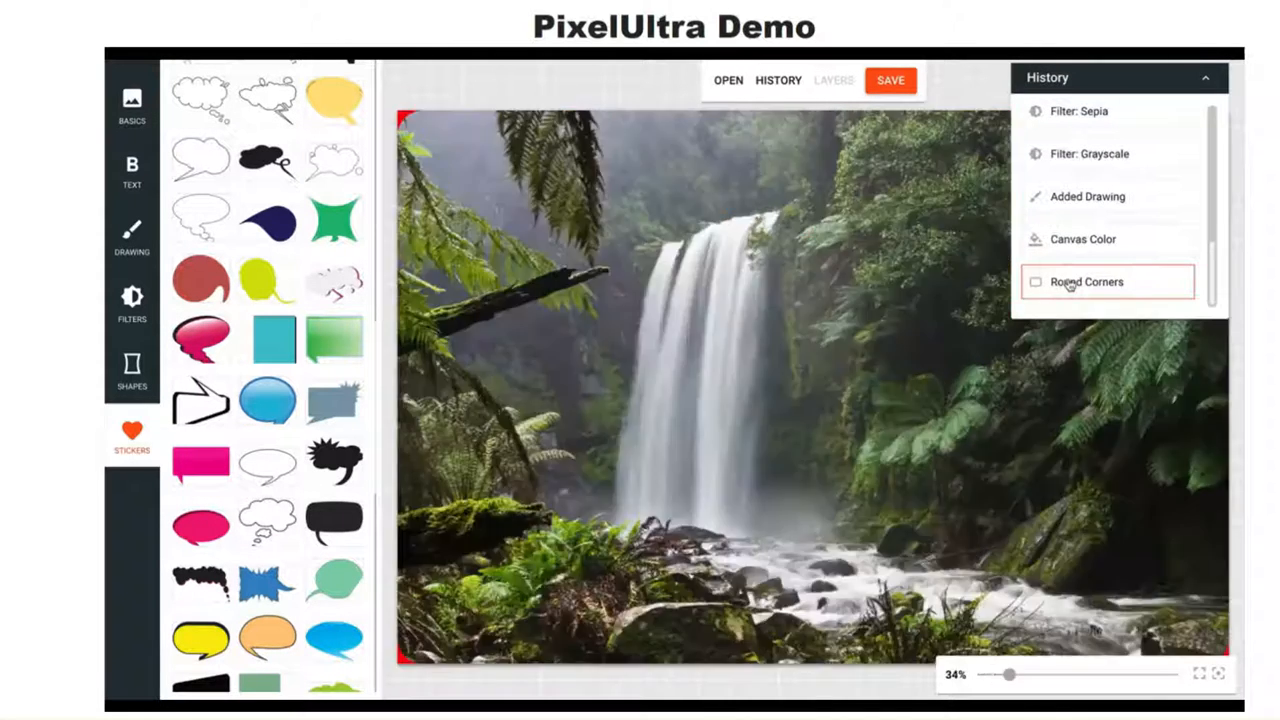
Collapse and reopen the edit history, and restore the image to the Added: Rect state.
{"action": "left_click", "coordinate": [1094, 80]}
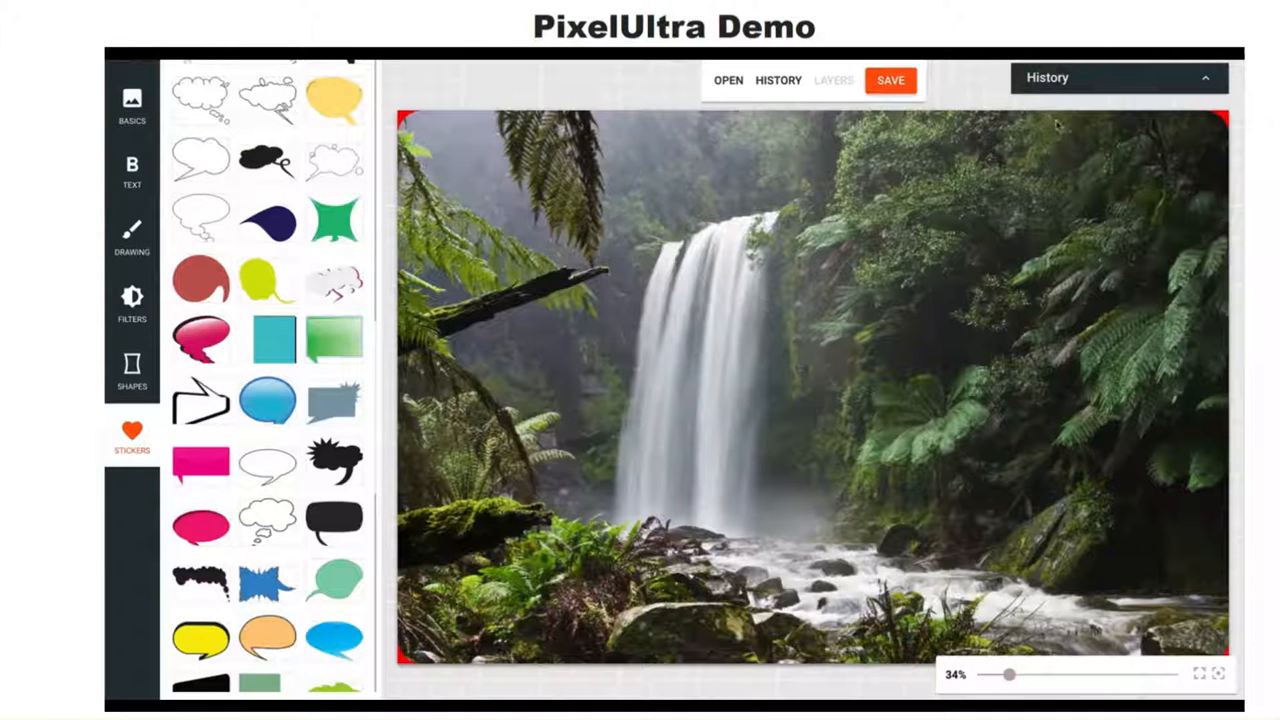
{"action": "left_click", "coordinate": [1068, 82]}
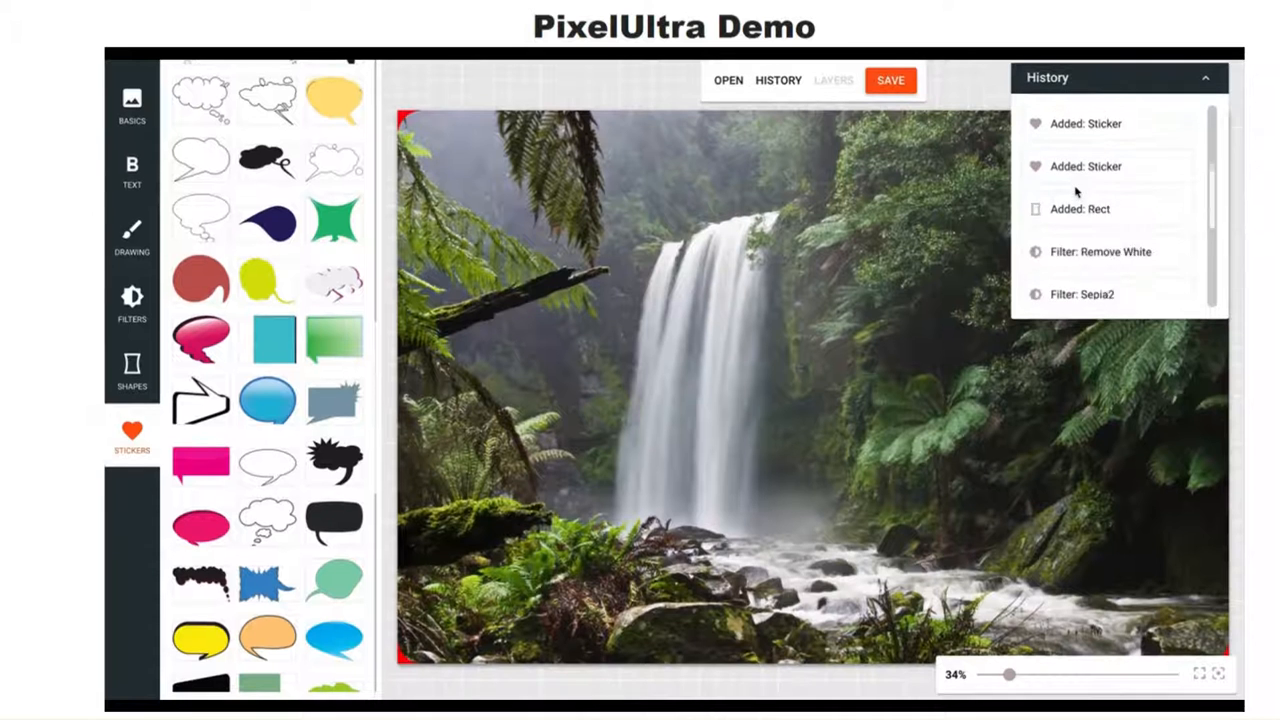
{"action": "scroll", "coordinate": [1076, 192], "scroll_direction": "down", "scroll_amount": 1}
{"action": "left_click", "coordinate": [1104, 157]}
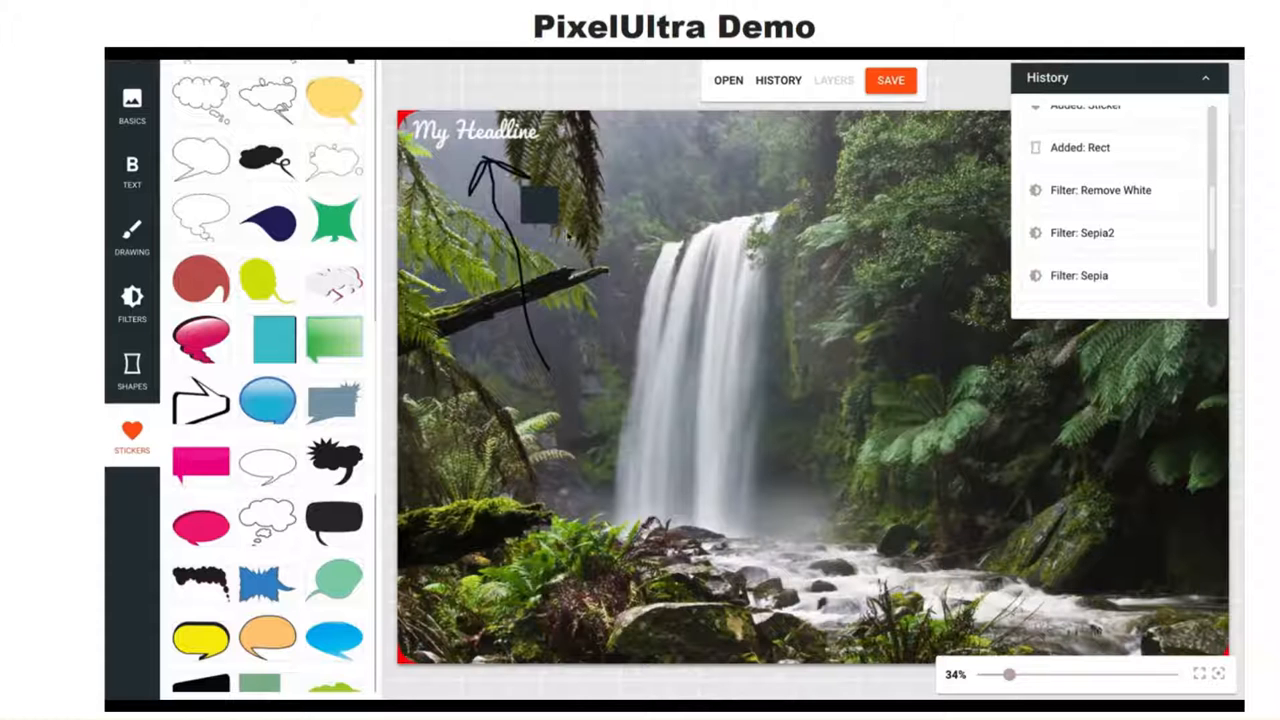
Select the small rectangle beside the arrow to view its shape settings, and deselect it.
{"action": "left_click", "coordinate": [547, 217]}
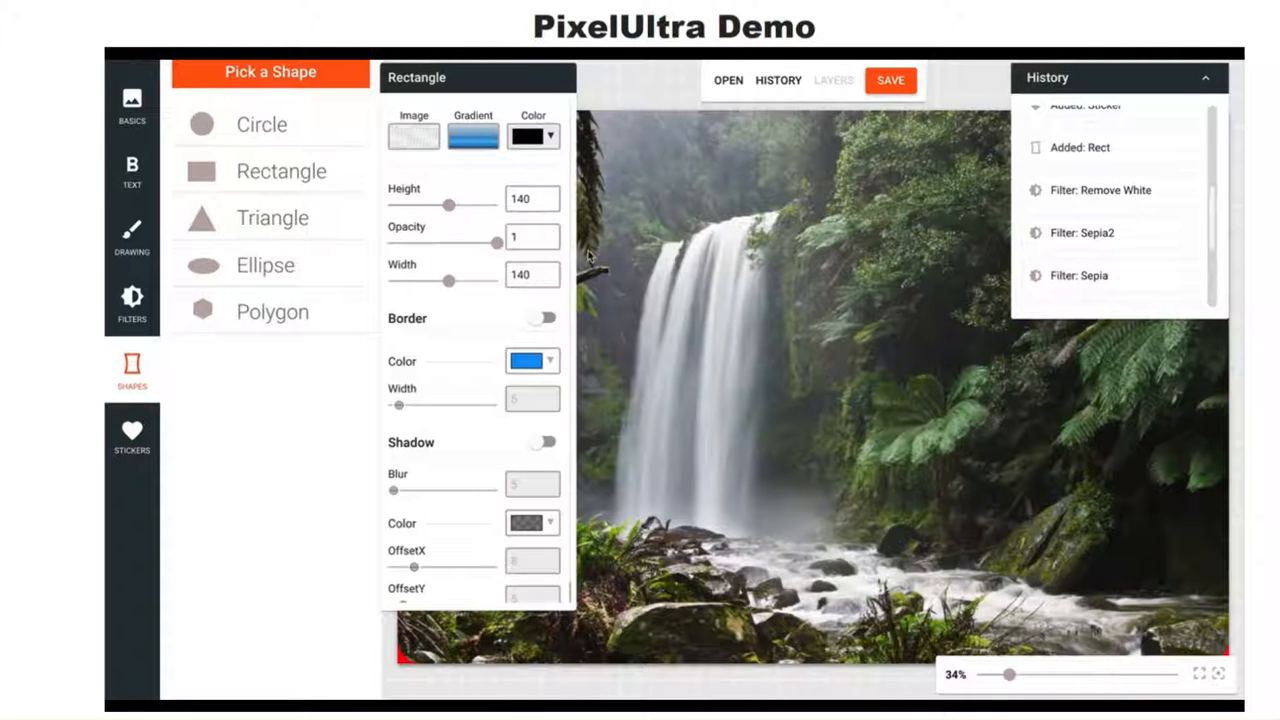
{"action": "left_click_drag", "start_coordinate": [549, 81], "coordinate": [428, 95]}
{"action": "left_click", "coordinate": [564, 99]}
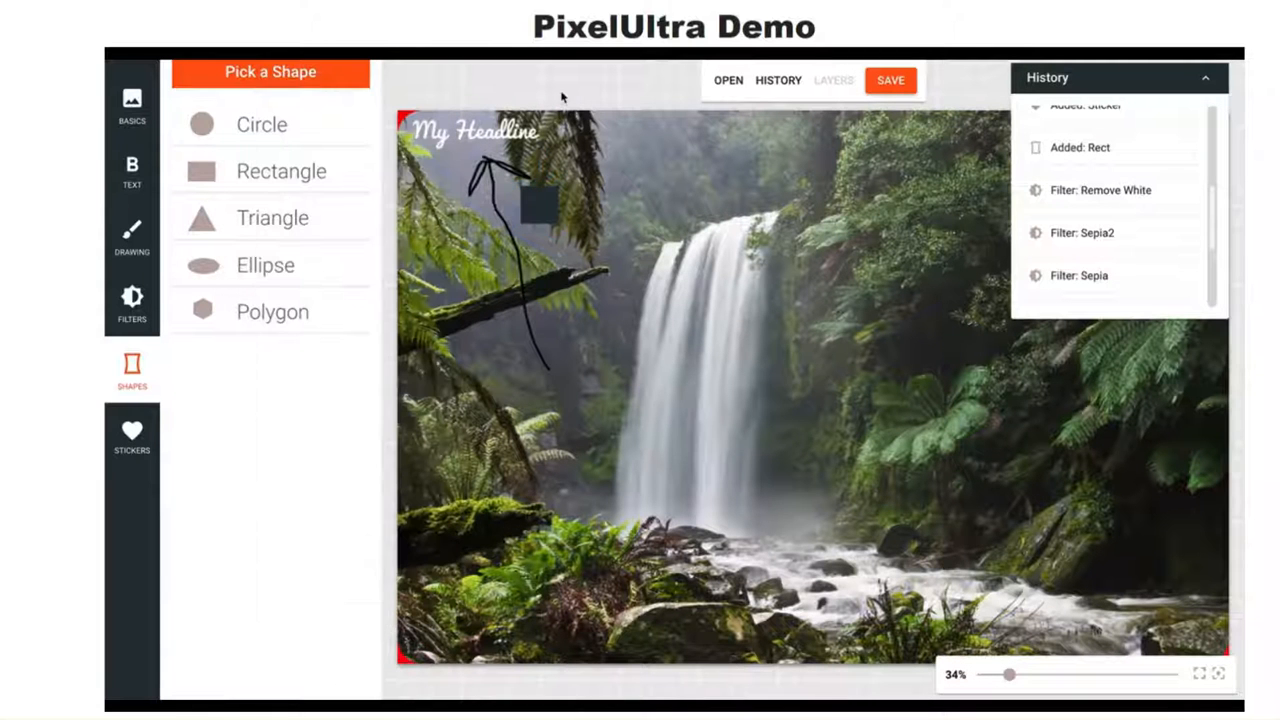
Open the save options for the edited waterfall image.
{"action": "left_click", "coordinate": [884, 81]}
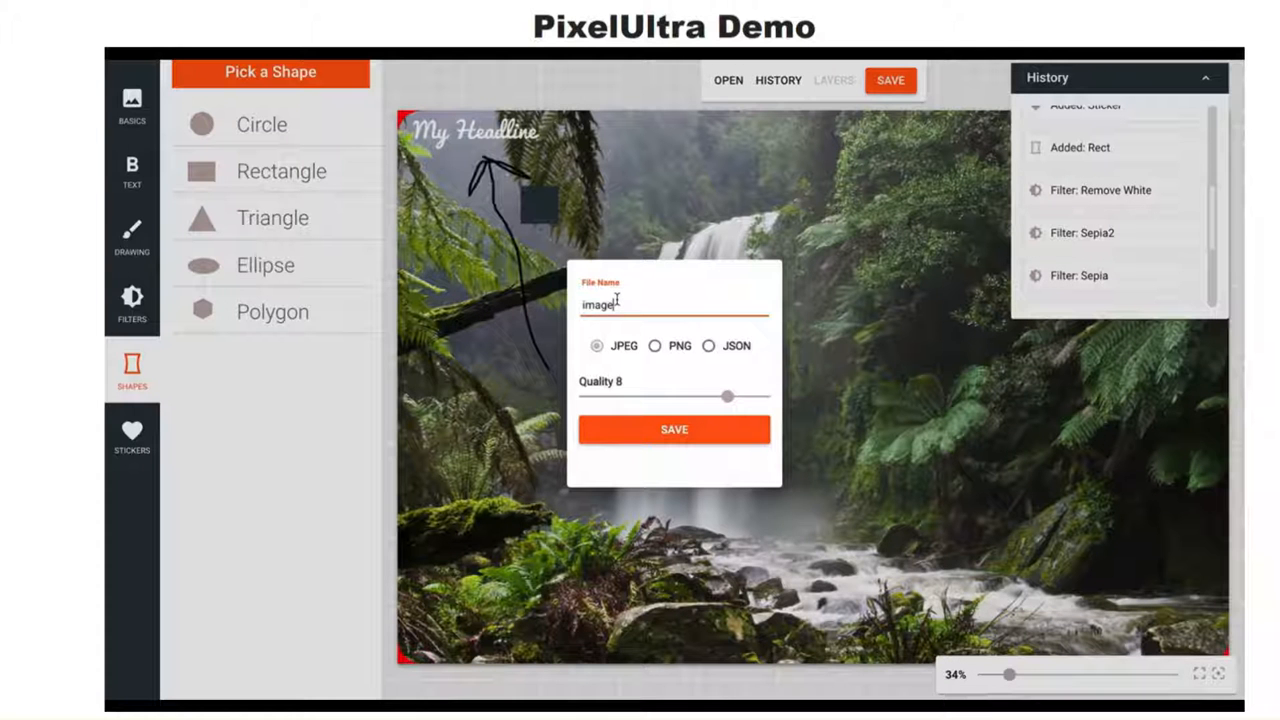